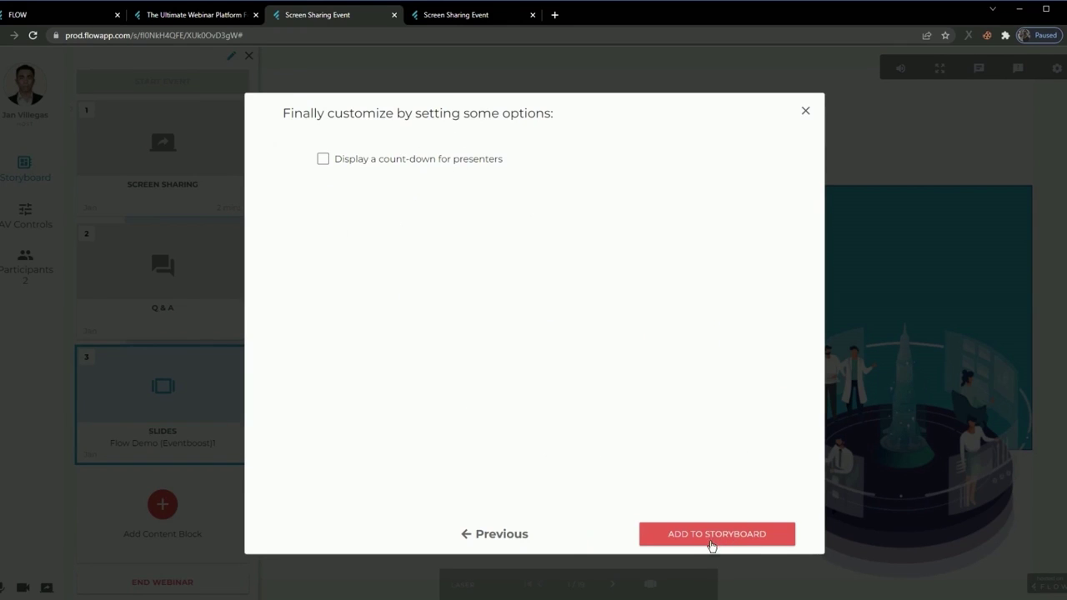
- Add the Presenter Bios block to the storyboard without a presenter count-down and move it to the first position
click(716, 538)
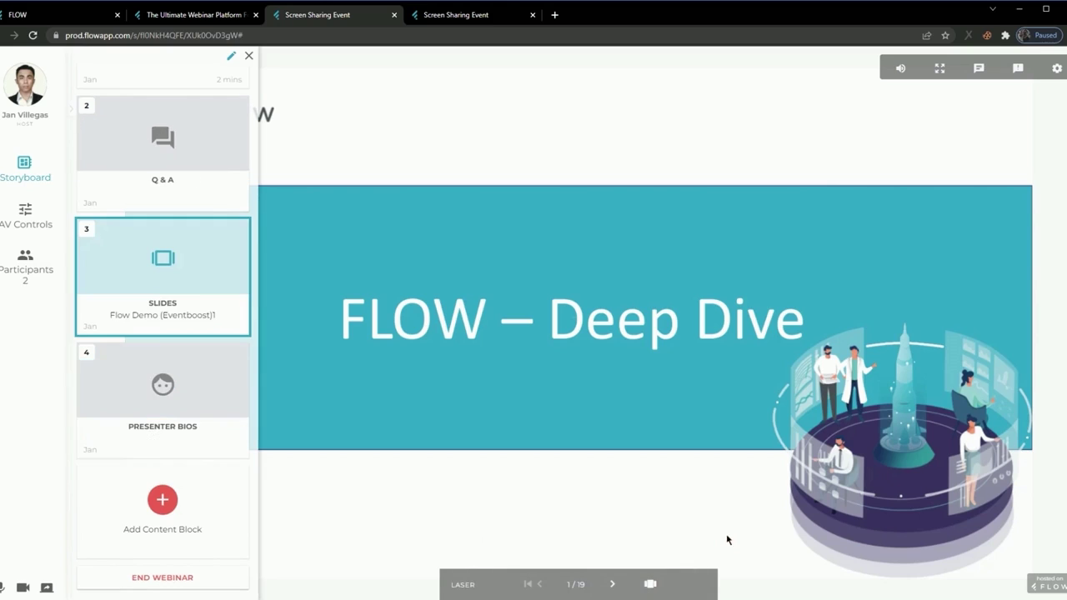
drag(197, 370, 176, 133)
scroll(180, 379, up, 2)
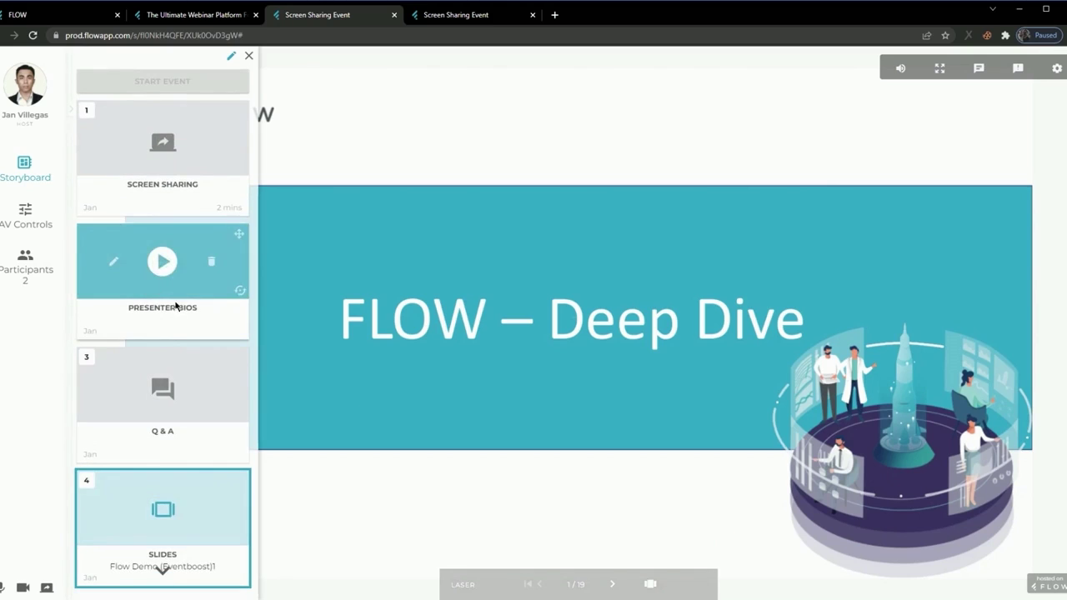
drag(168, 329, 161, 159)
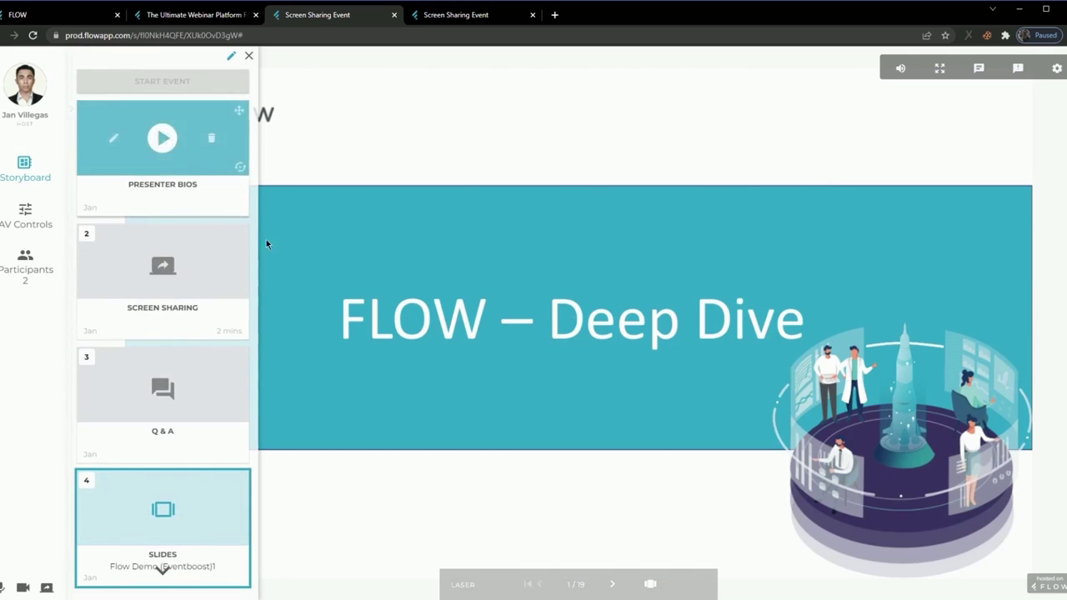
- Open the Presenter Bios block's settings, review who introduces the presenters, and close them without changes
mouse_move(163, 140)
click(114, 145)
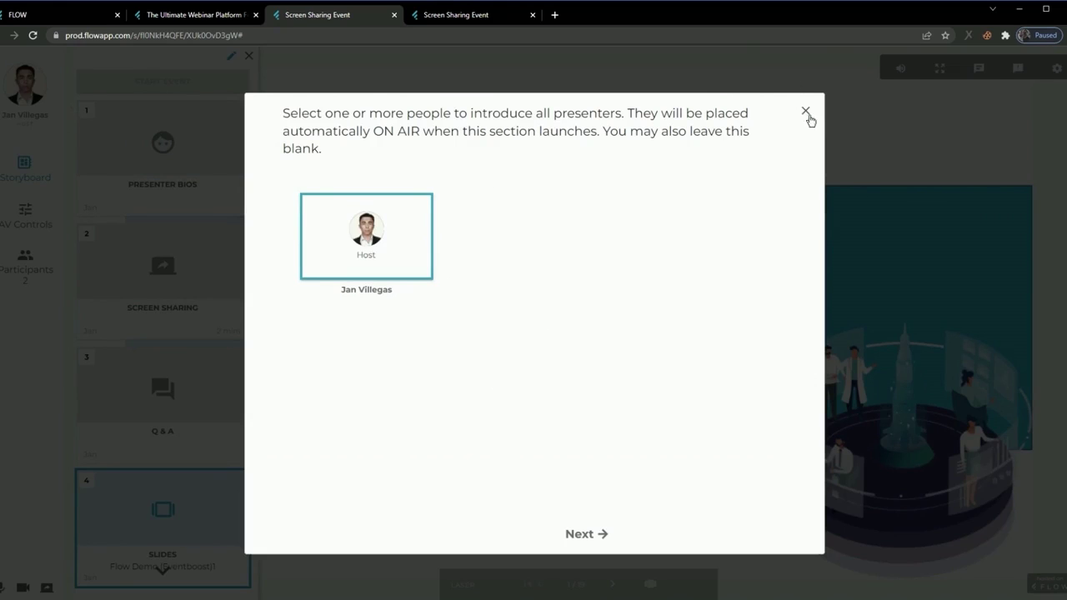
click(805, 111)
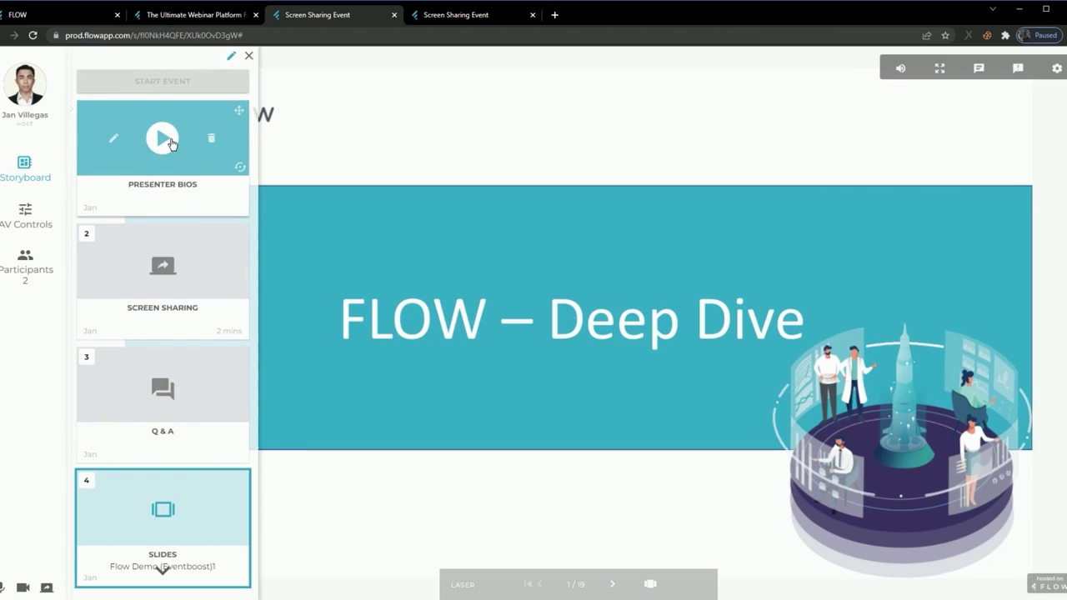
- Launch the Presenter Bios block on stage and hide the storyboard
click(164, 140)
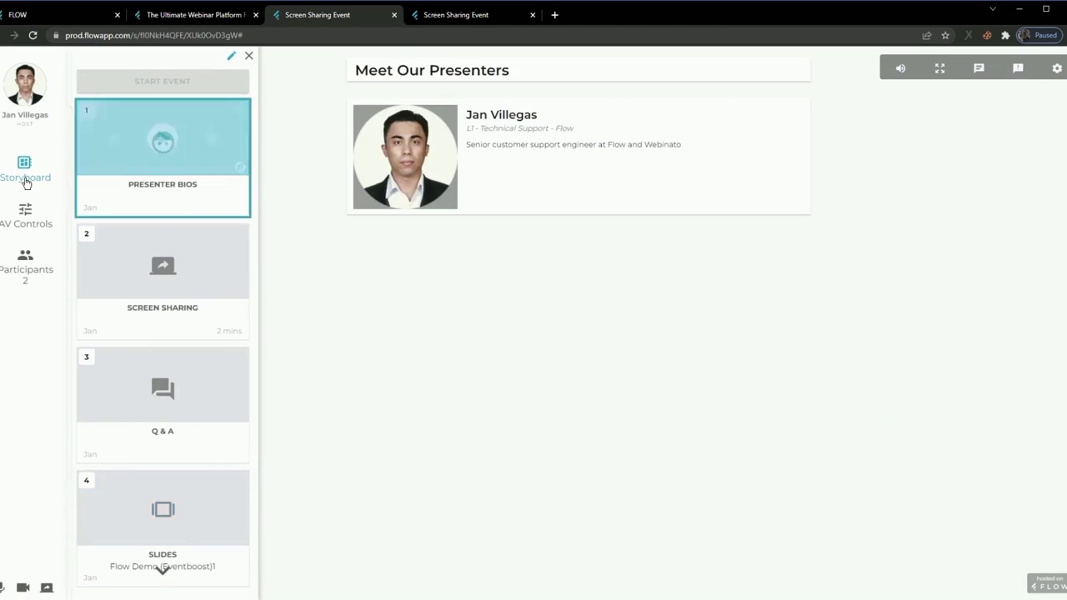
click(24, 171)
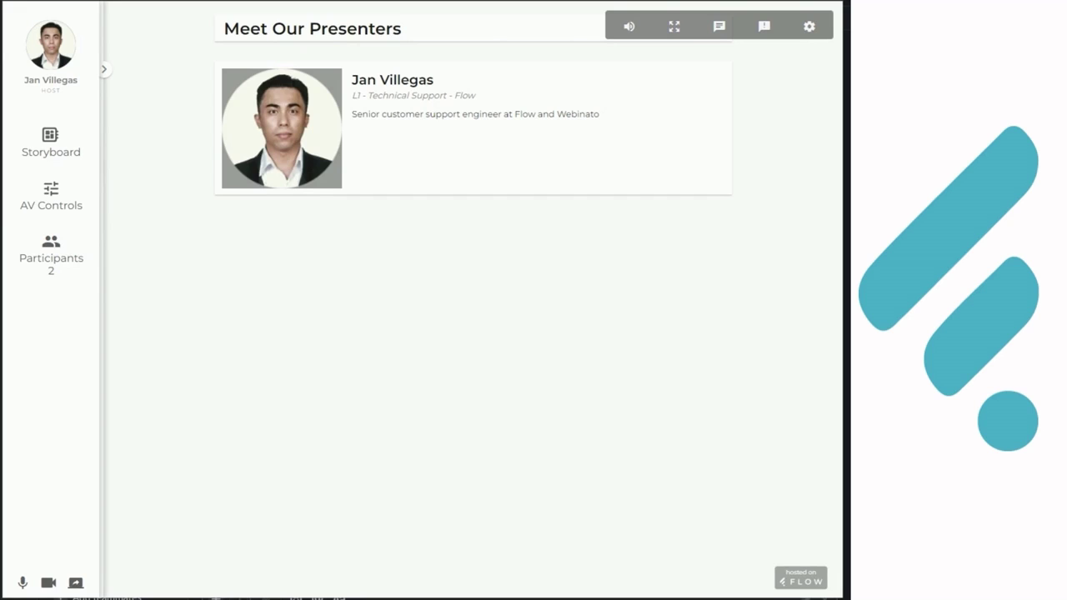
- Add a Webcam content block to the storyboard with the host as presenter and no count-down display
click(62, 158)
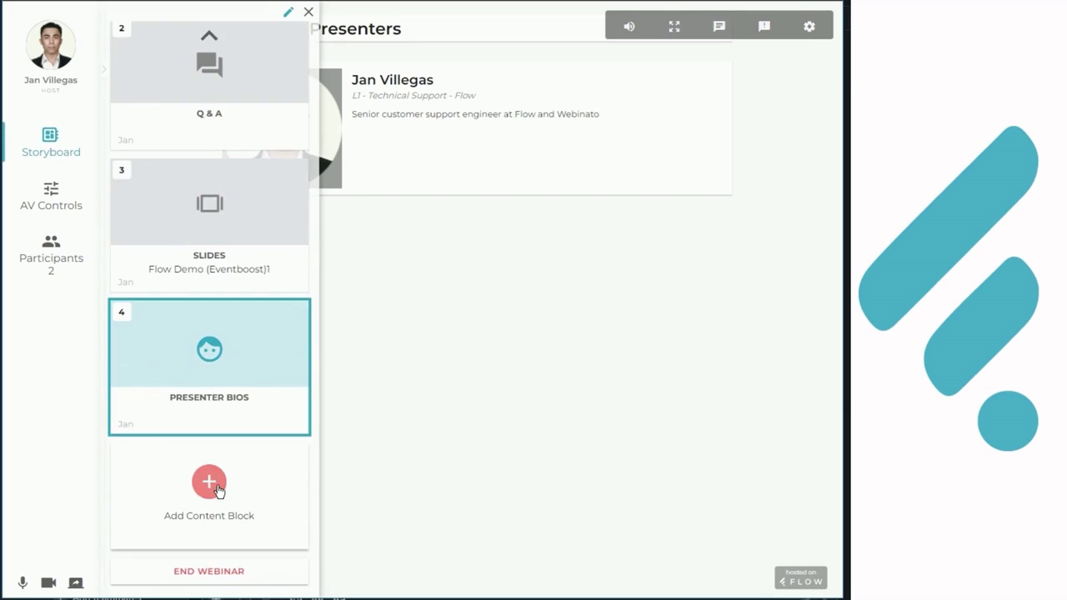
click(218, 491)
scroll(250, 441, down, 1)
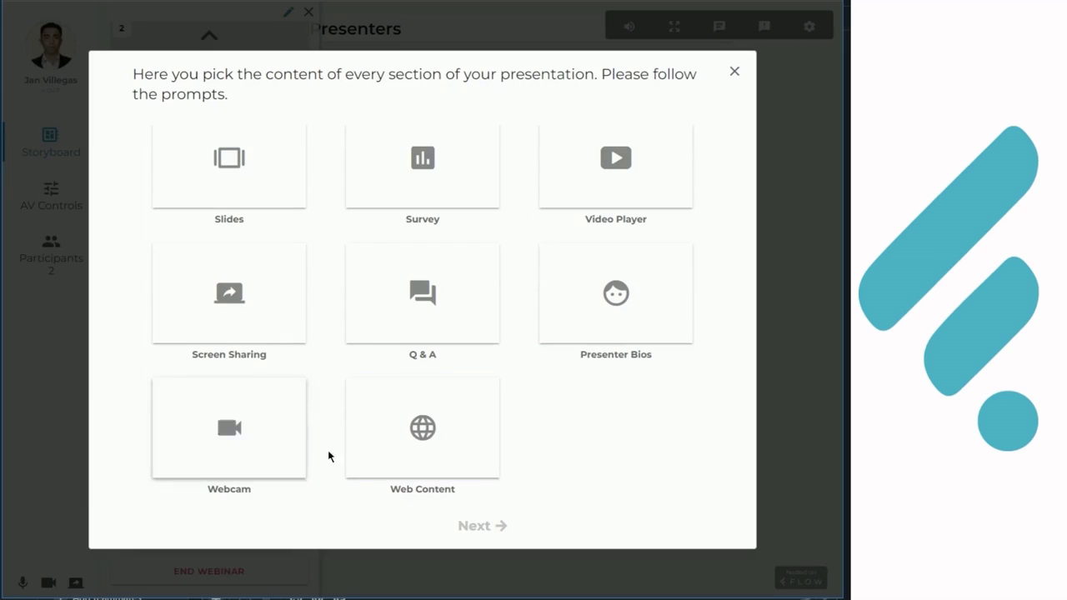
click(253, 455)
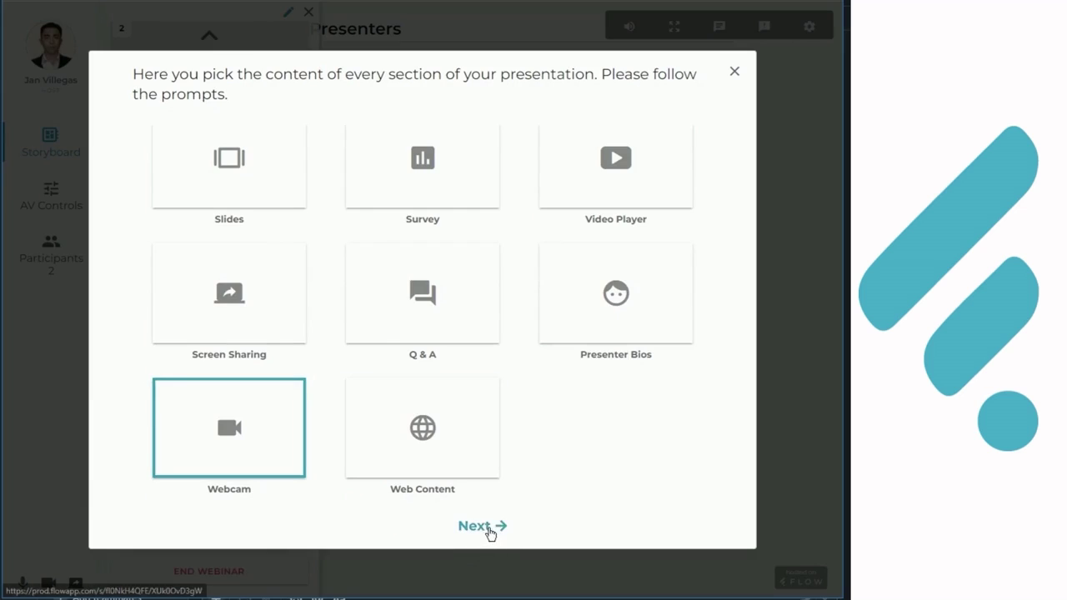
click(488, 528)
mouse_move(203, 188)
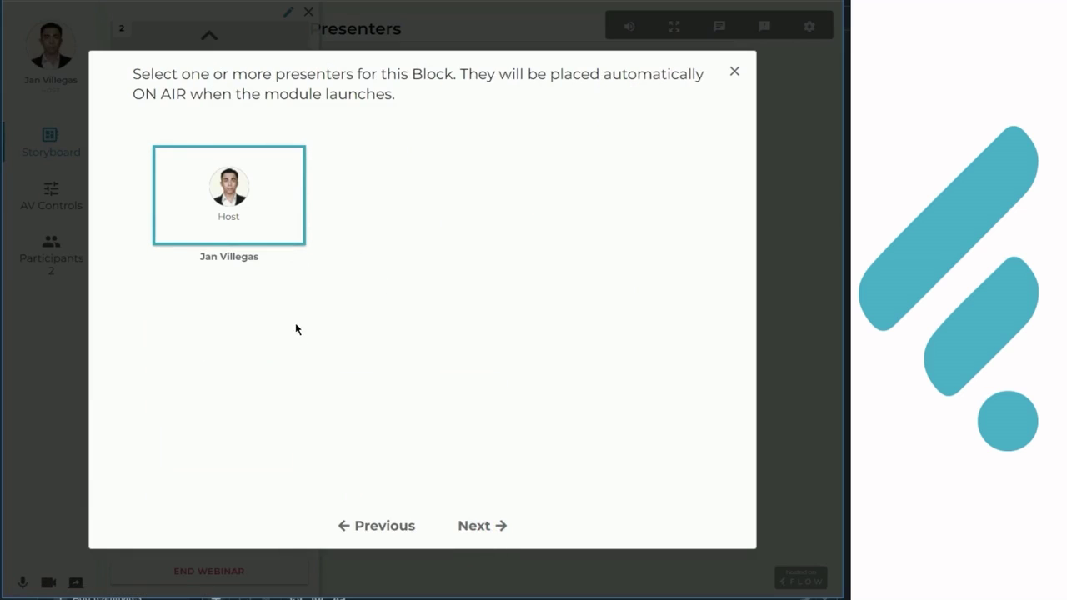
click(479, 528)
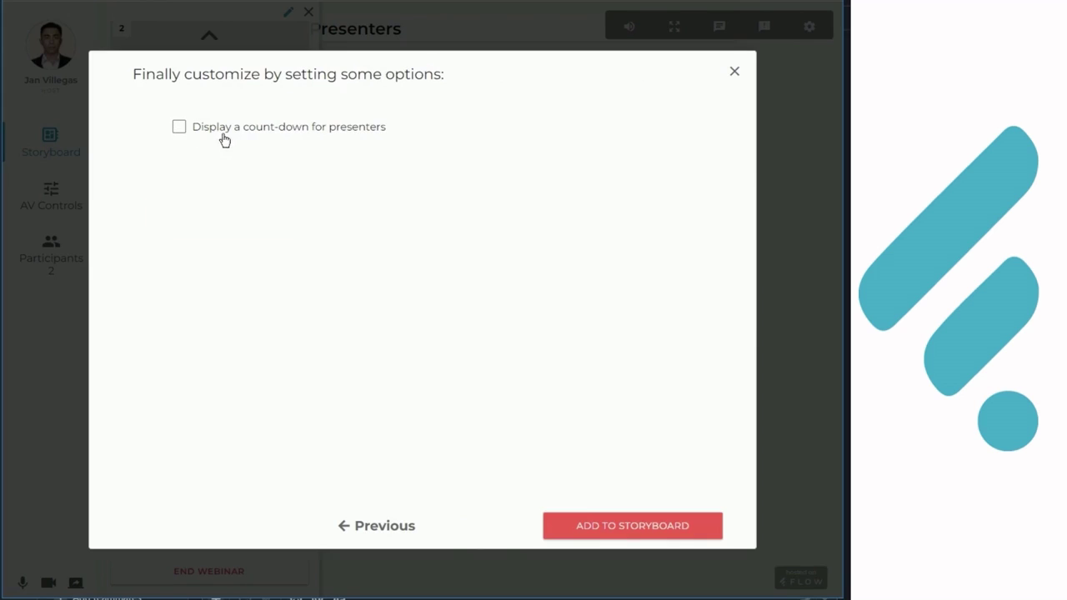
click(617, 527)
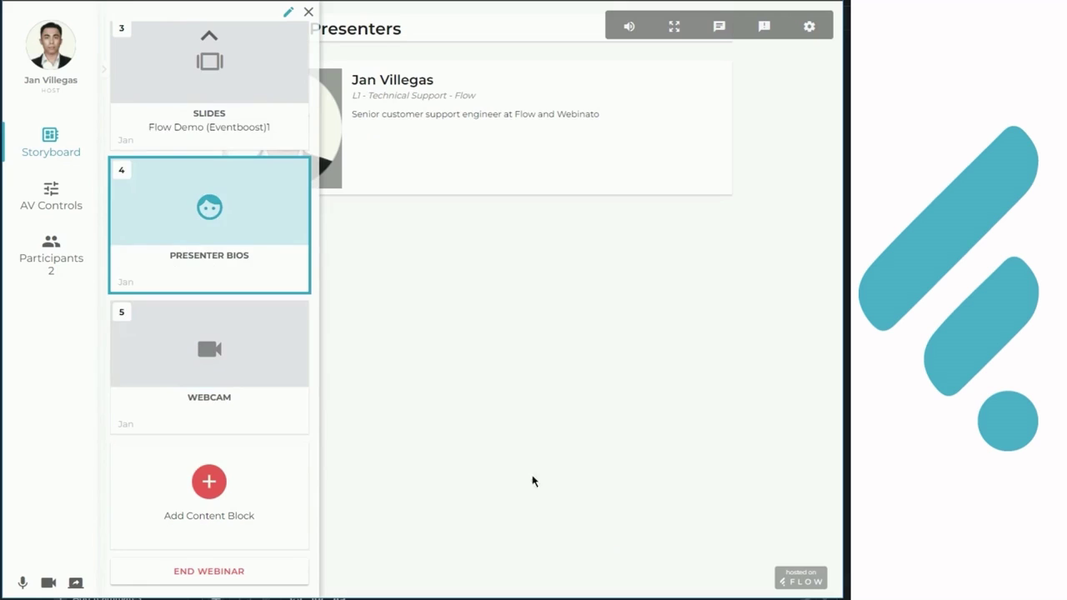
- Open the AV controls and set the event's default webcam to WEB CAM (1c3f:2002) in the audio/video settings
mouse_move(210, 346)
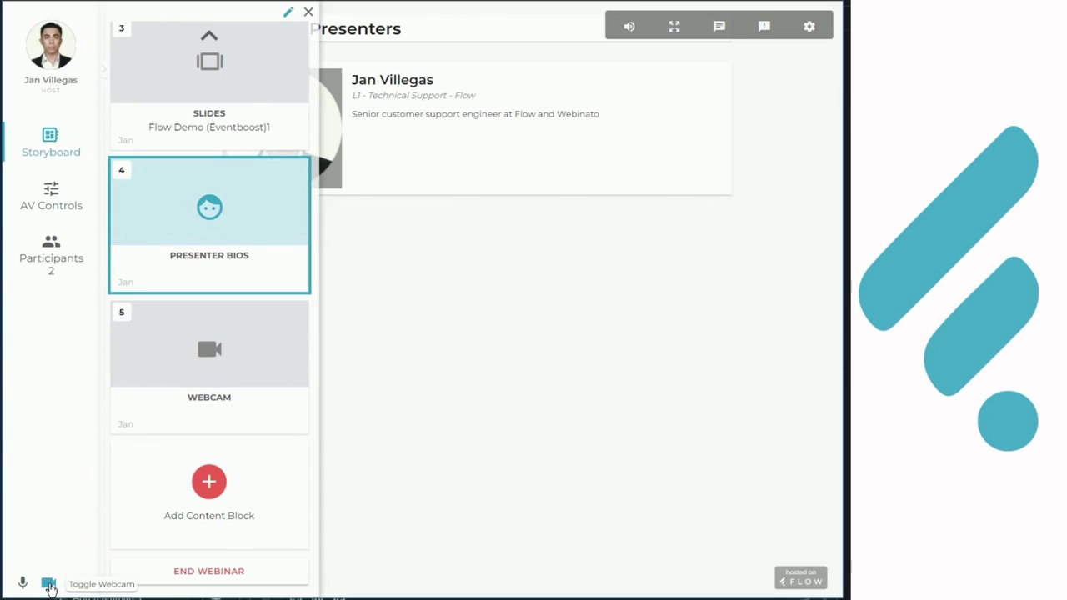
click(51, 200)
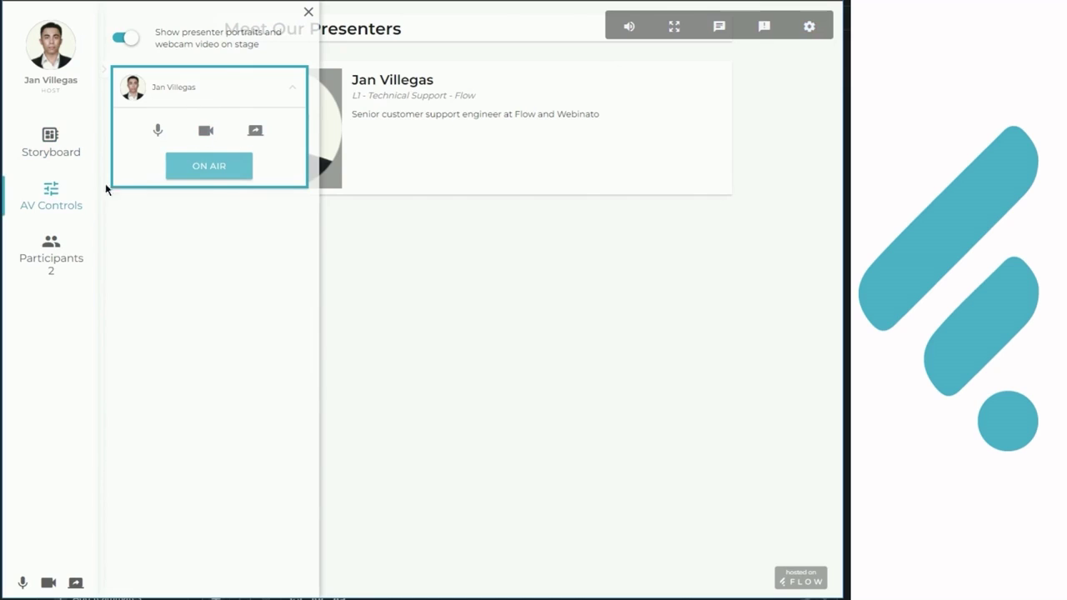
click(809, 27)
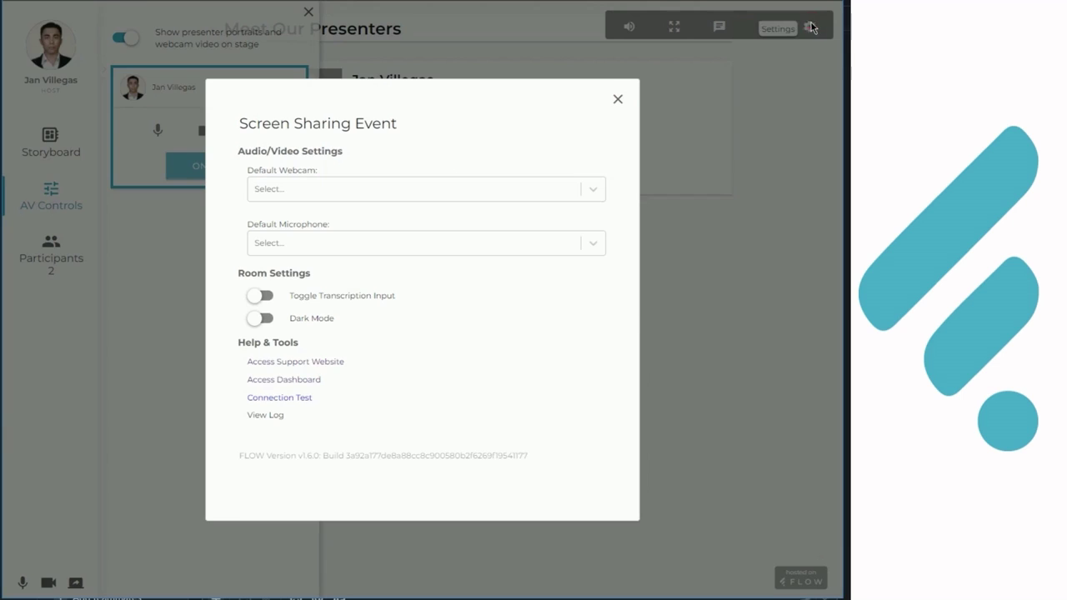
click(618, 99)
click(811, 32)
click(323, 189)
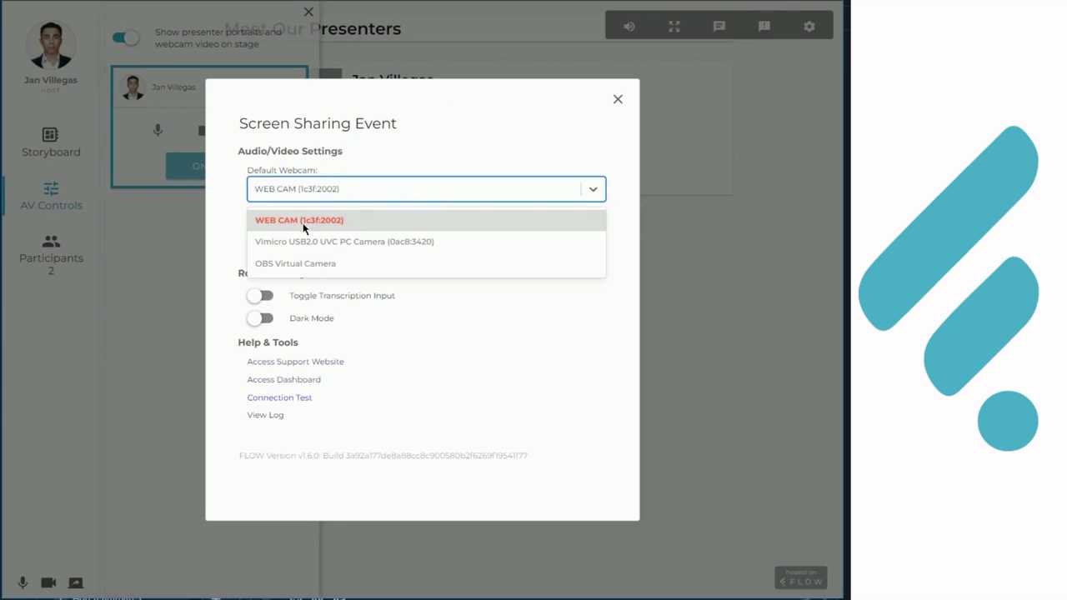
click(323, 222)
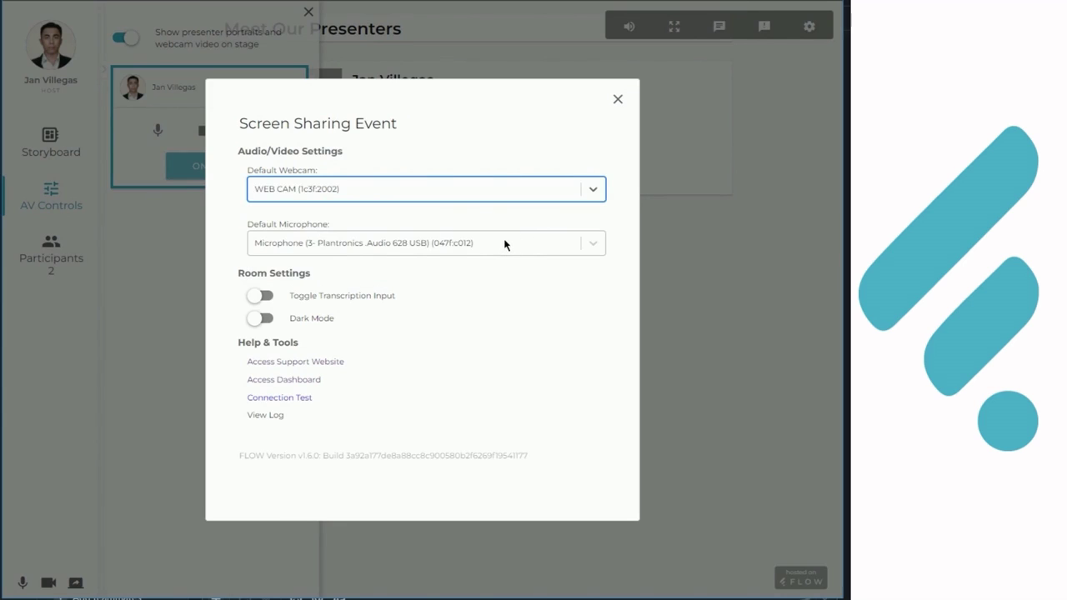
click(617, 100)
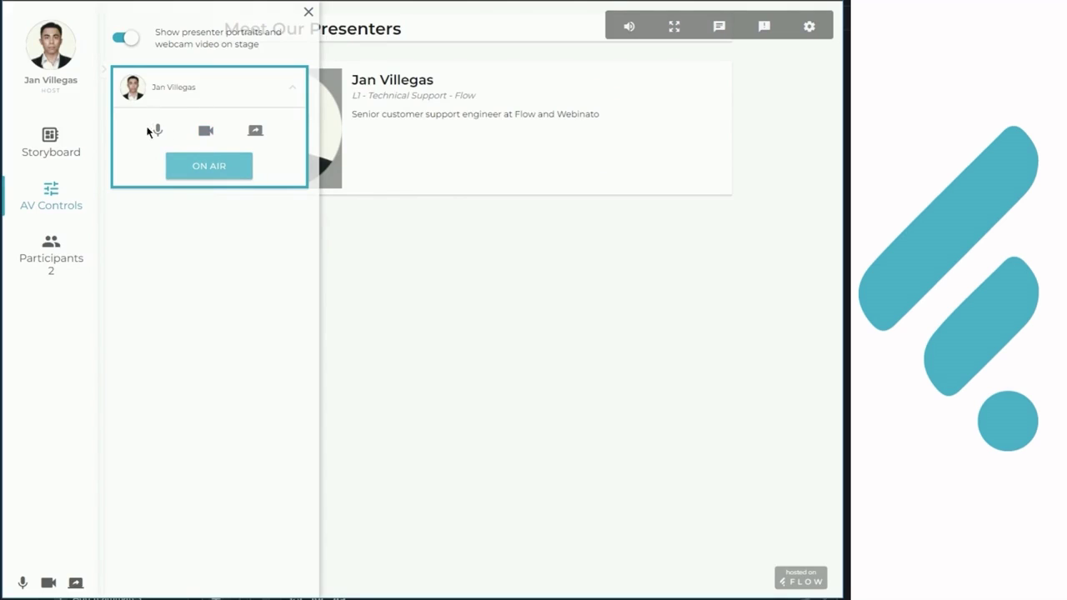
- Turn on the host's webcam and microphone, and close the AV controls
click(205, 133)
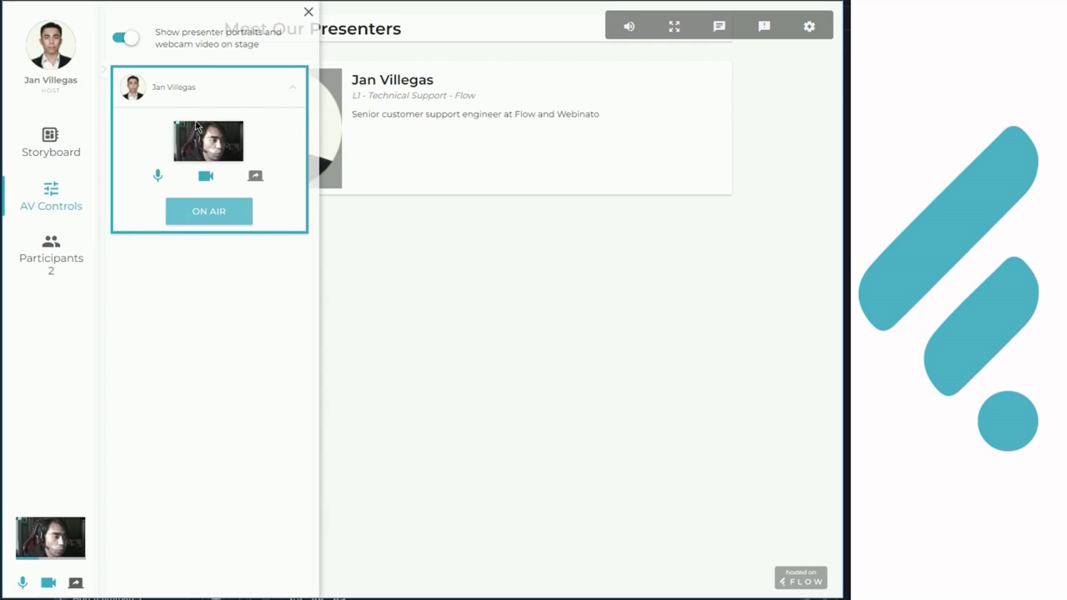
click(58, 206)
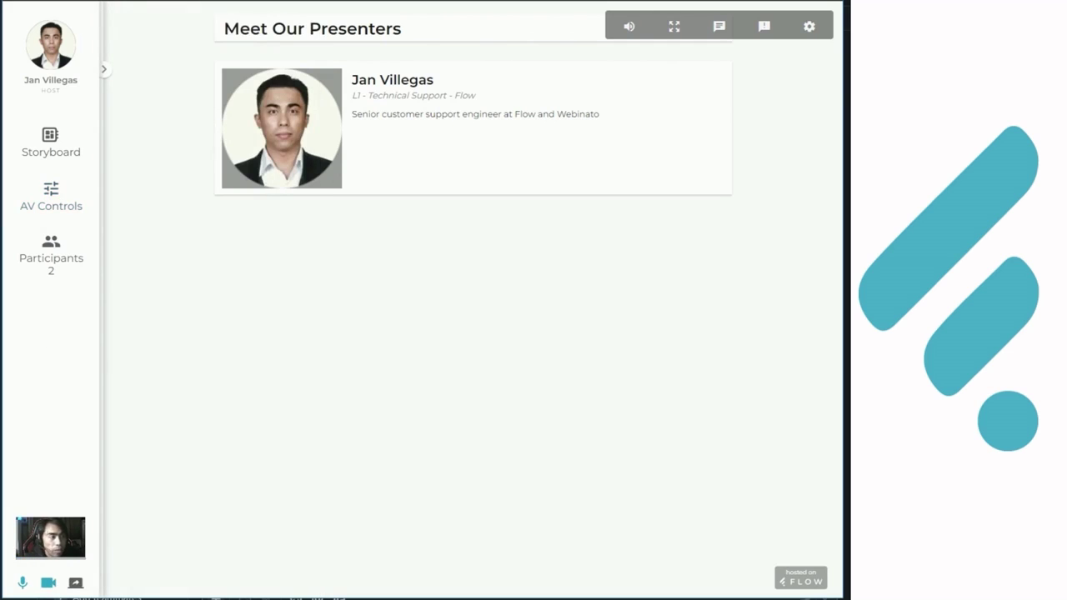
- Launch the Webcam block from the storyboard so the host's video fills the stage, and hide the storyboard
click(52, 138)
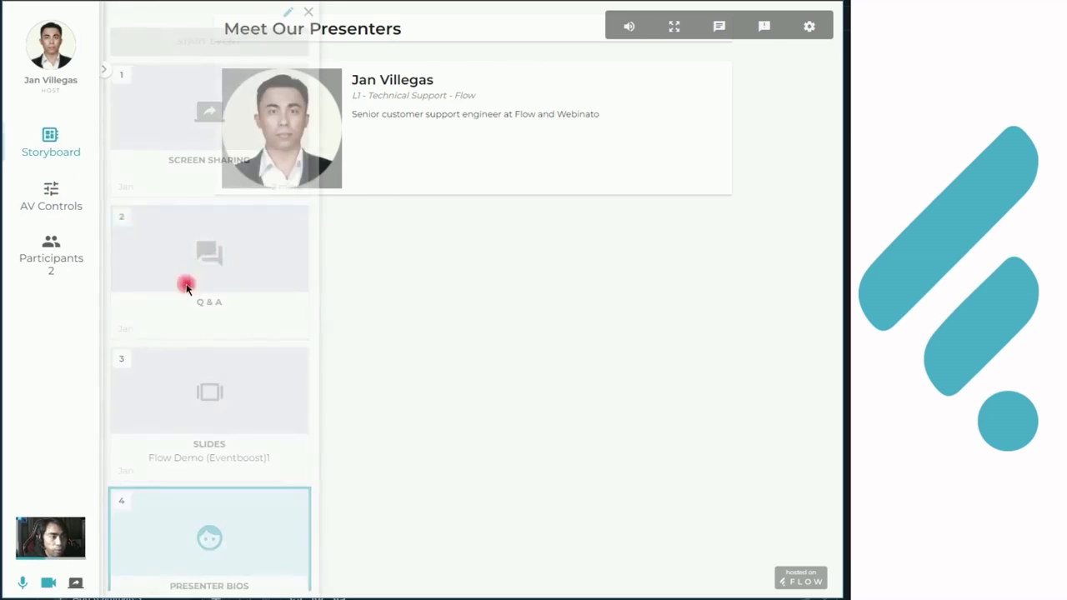
mouse_move(209, 341)
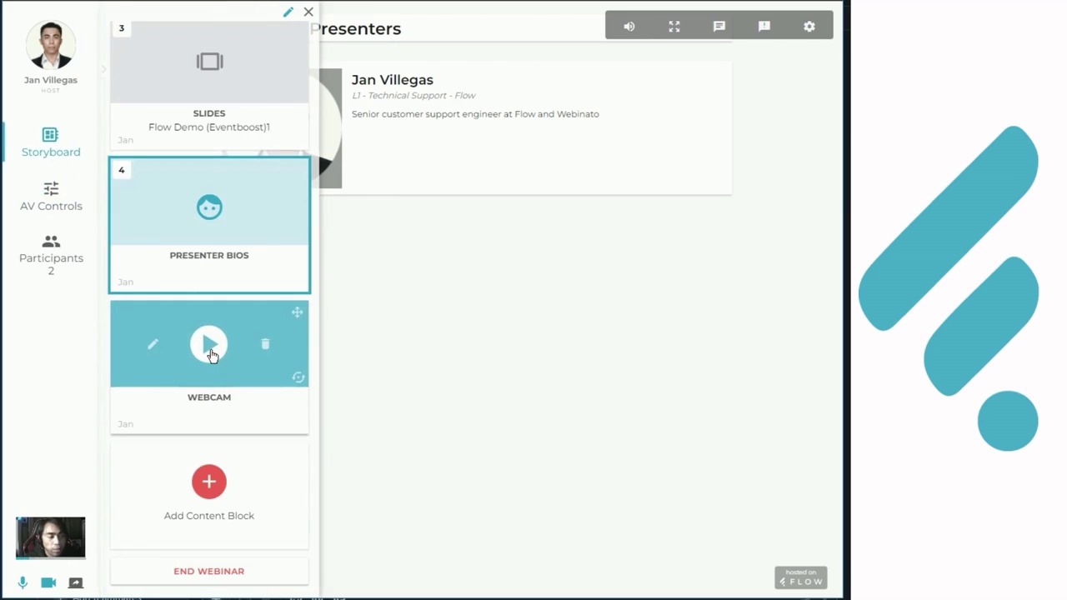
click(210, 355)
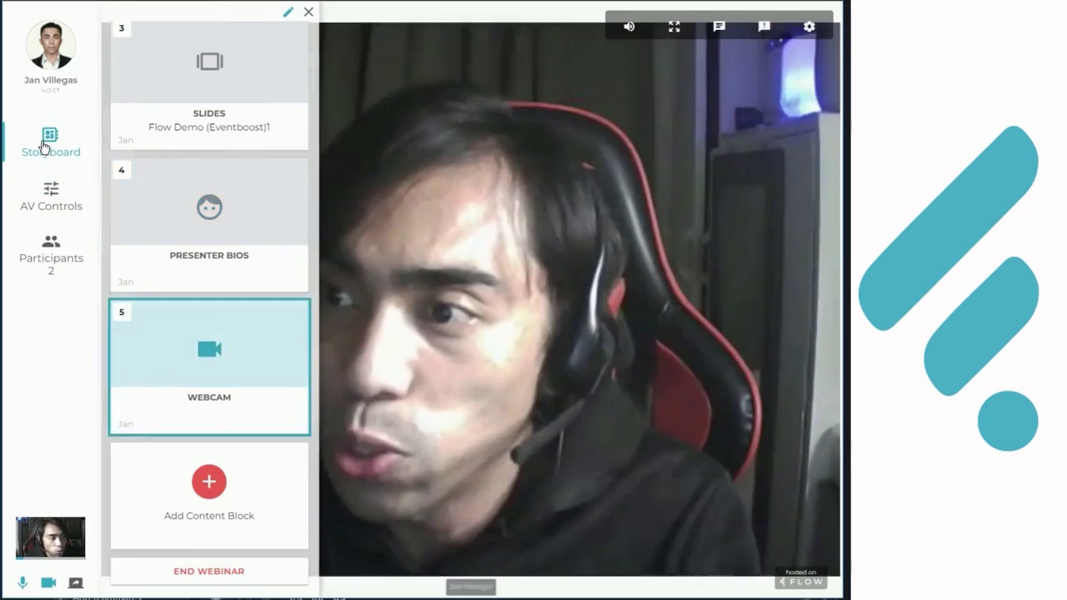
click(47, 142)
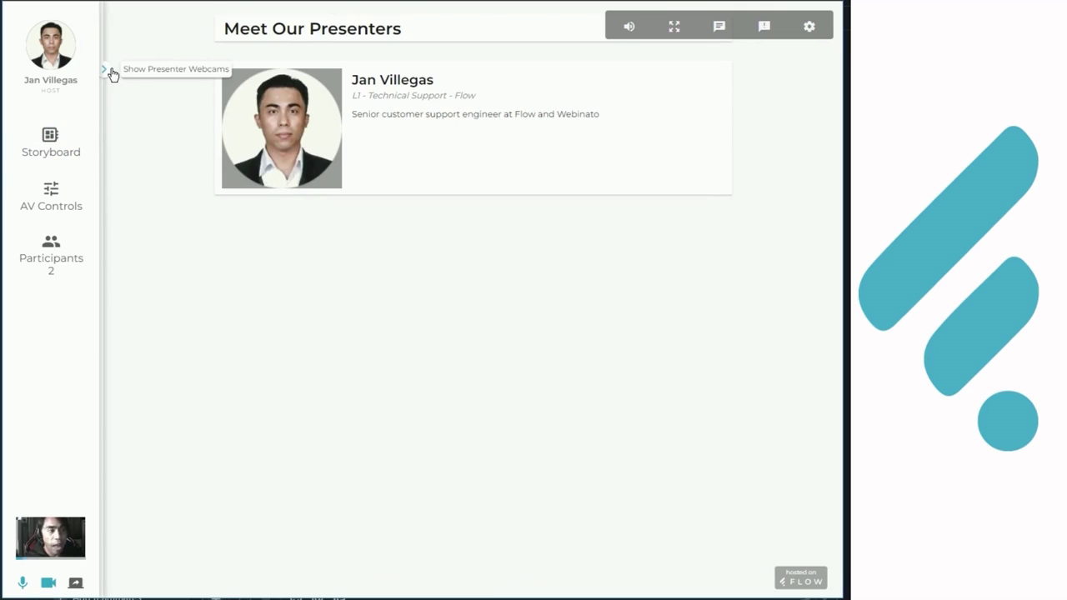
- Show the presenter webcams beside the Presenter Bios in the host view, and toggle them off and on in the attendee's browser tab
click(113, 74)
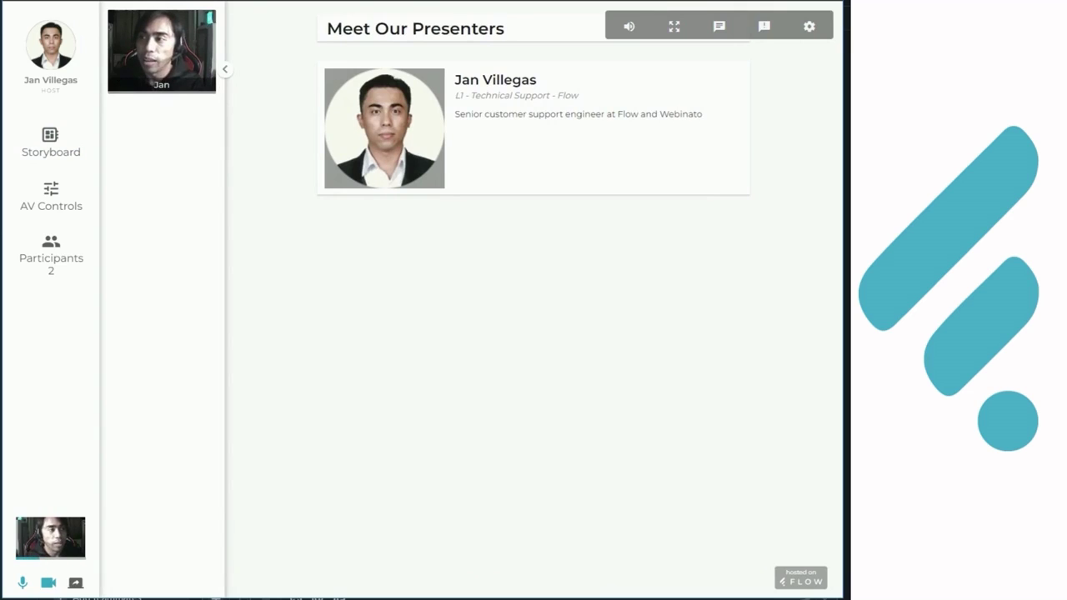
click(202, 3)
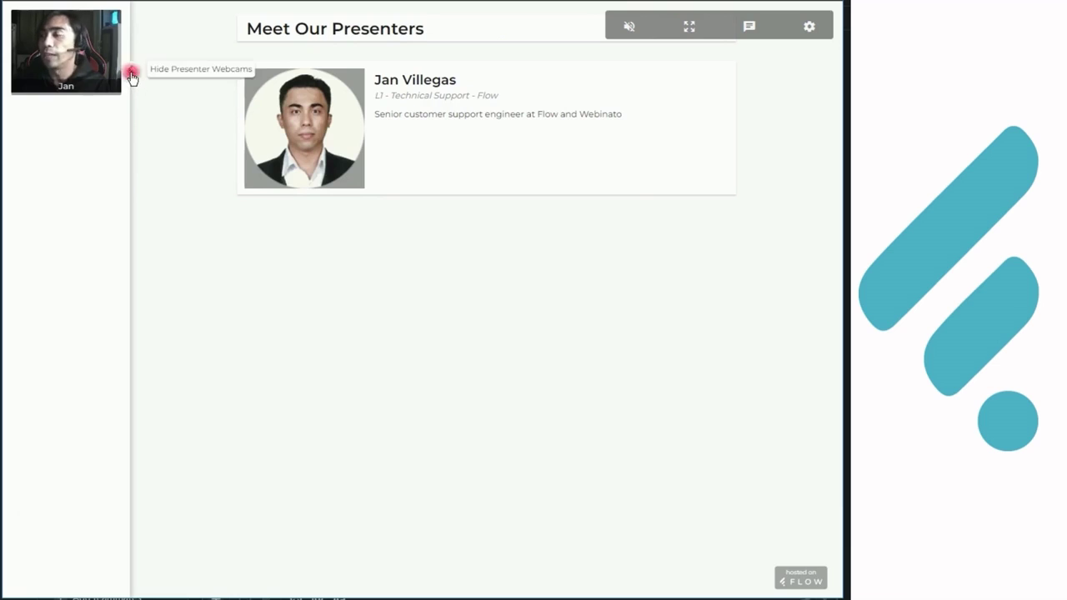
click(131, 74)
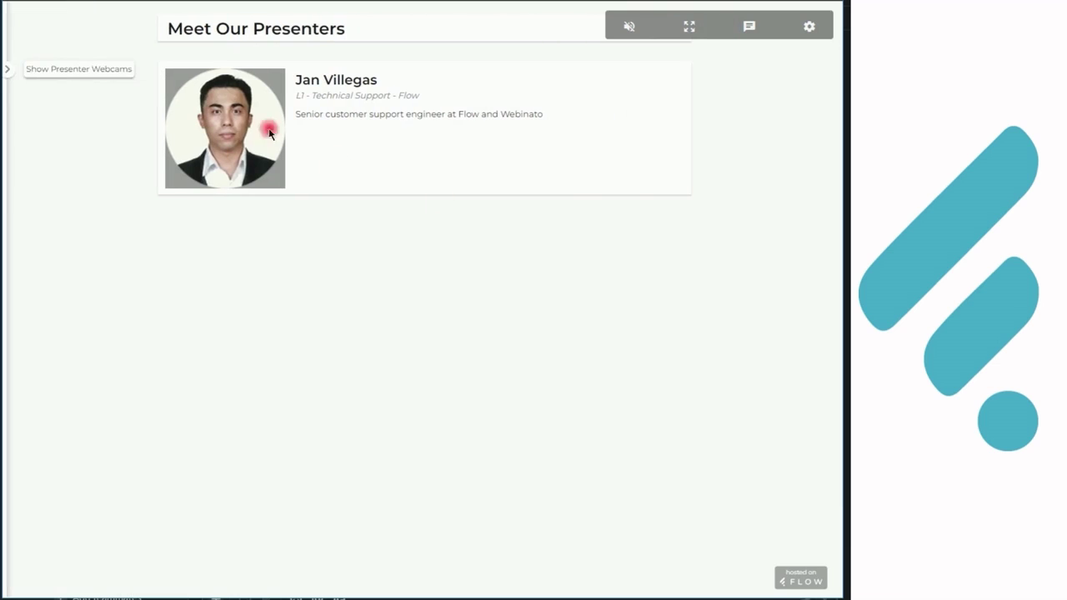
click(6, 74)
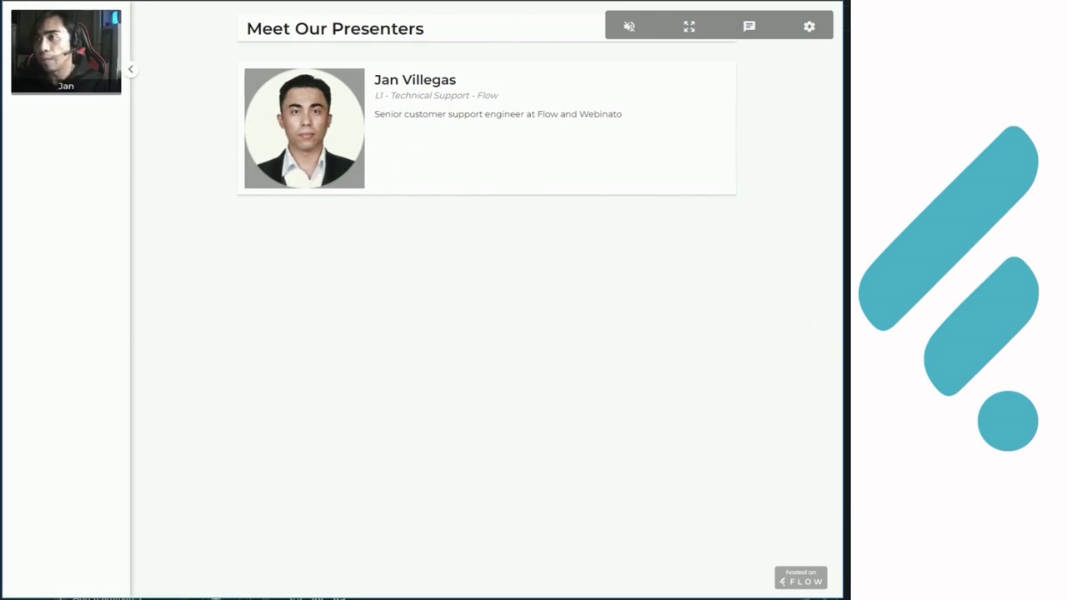
- Launch the Slides block "Flow Demo (Eventboost)1" from the host's storyboard and hide the storyboard
click(43, 150)
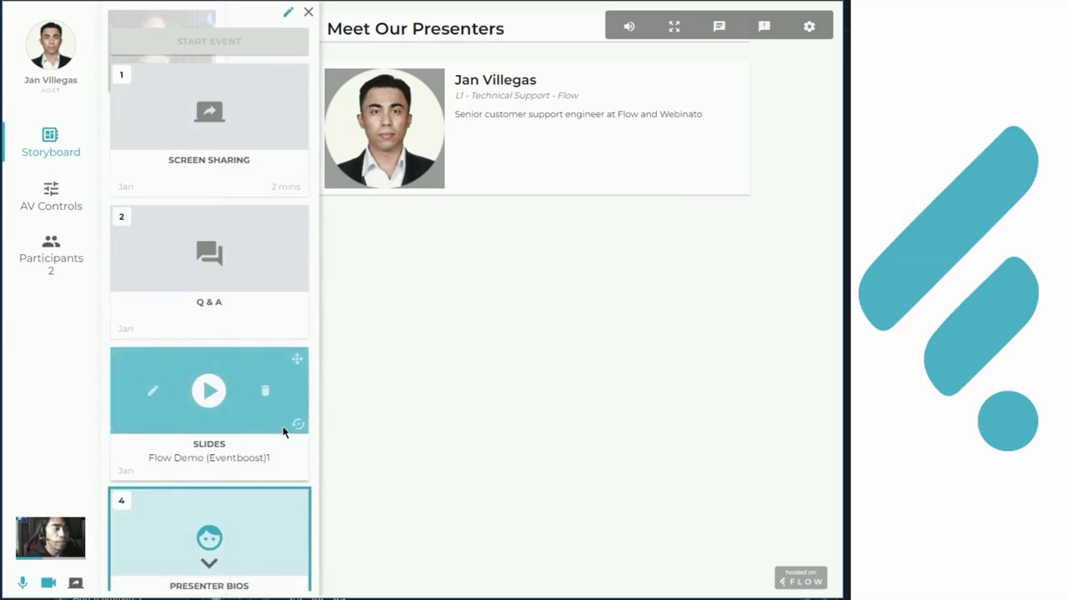
scroll(275, 425, down, 3)
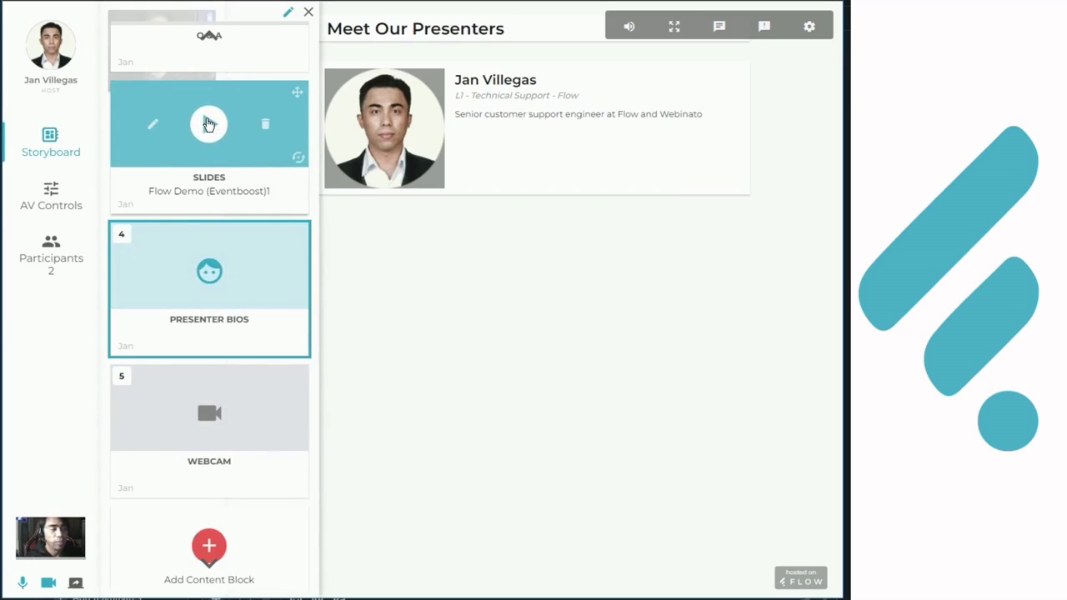
click(208, 124)
click(49, 138)
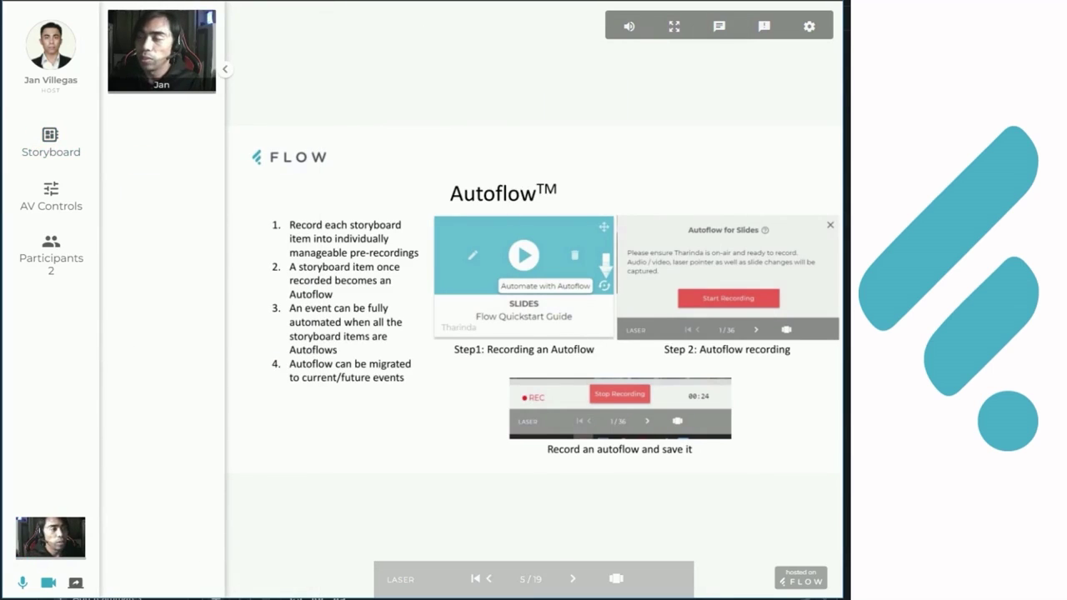
- Switch to the attendee's browser tab and toggle the presenter webcams beside the slides
click(237, 1)
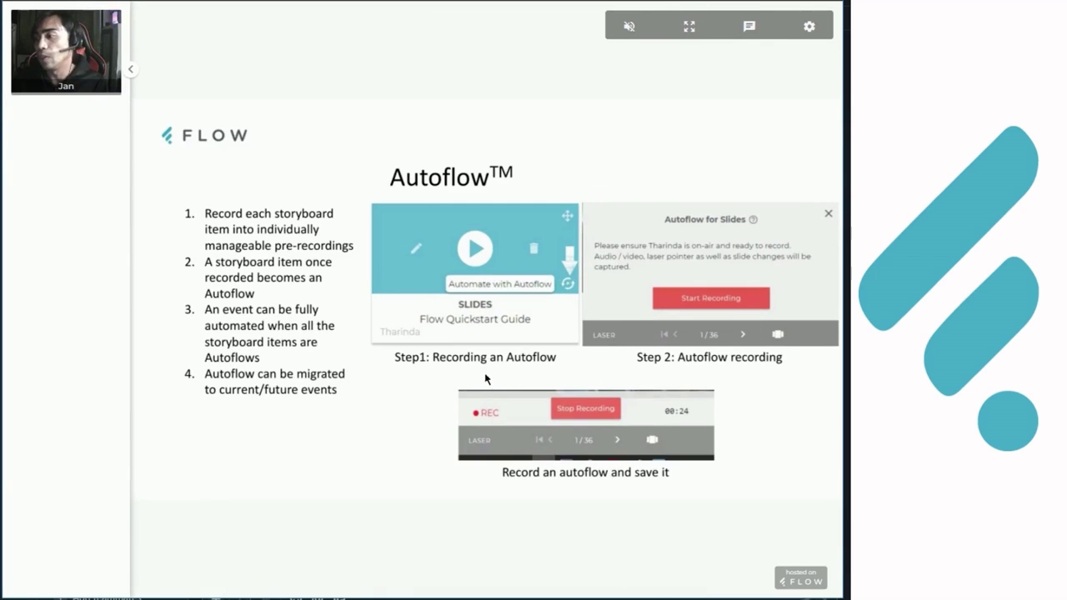
click(129, 70)
click(8, 70)
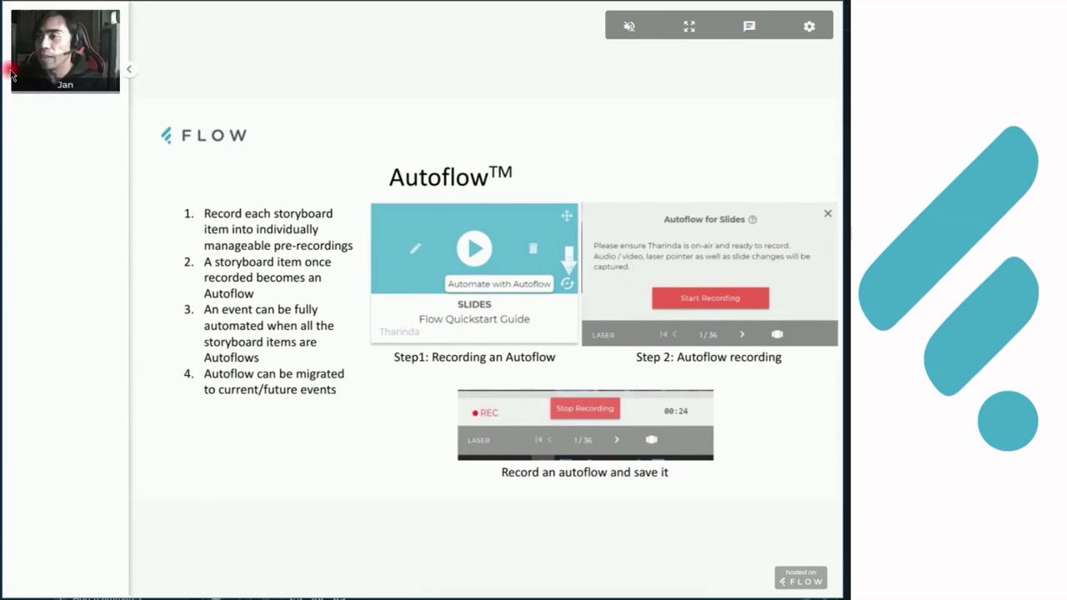
click(135, 75)
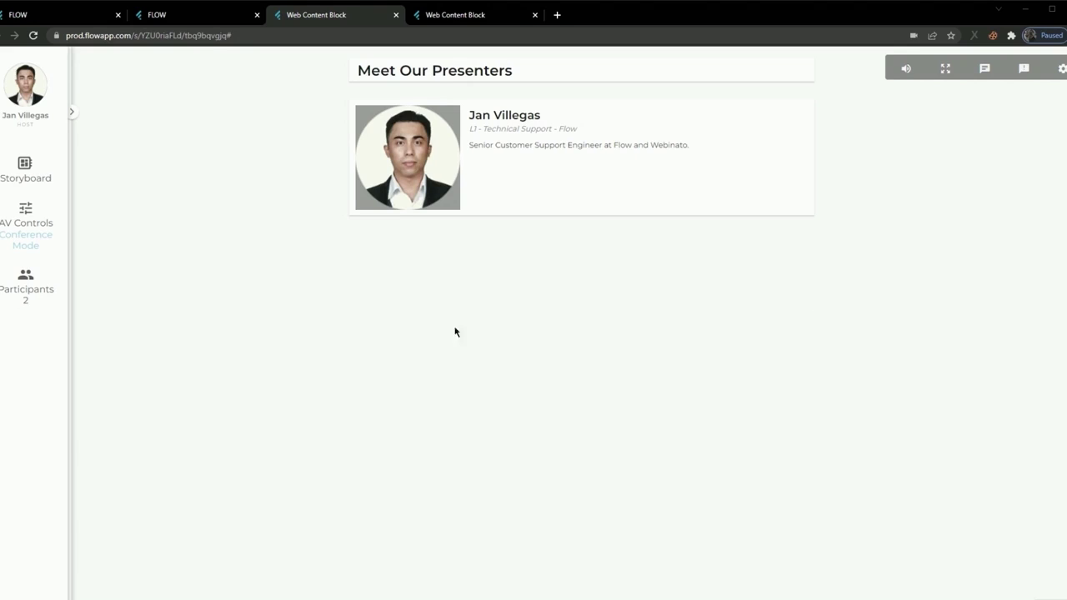
- Start a new Web Content block at the end of the host's storyboard, with the host as its presenter
click(12, 173)
scroll(195, 392, down, 8)
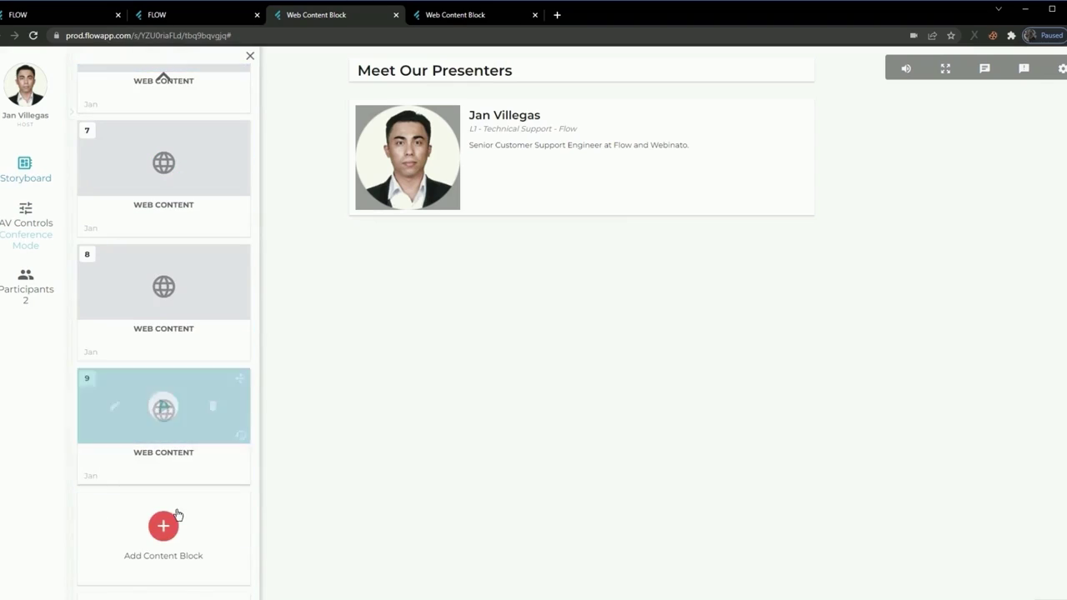
click(174, 522)
click(564, 479)
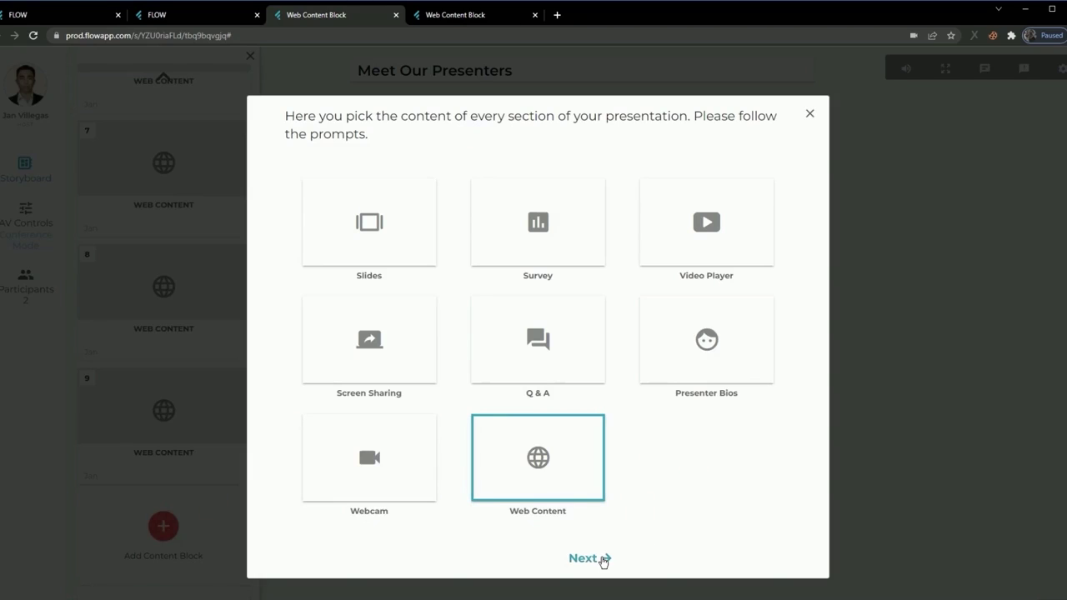
click(604, 560)
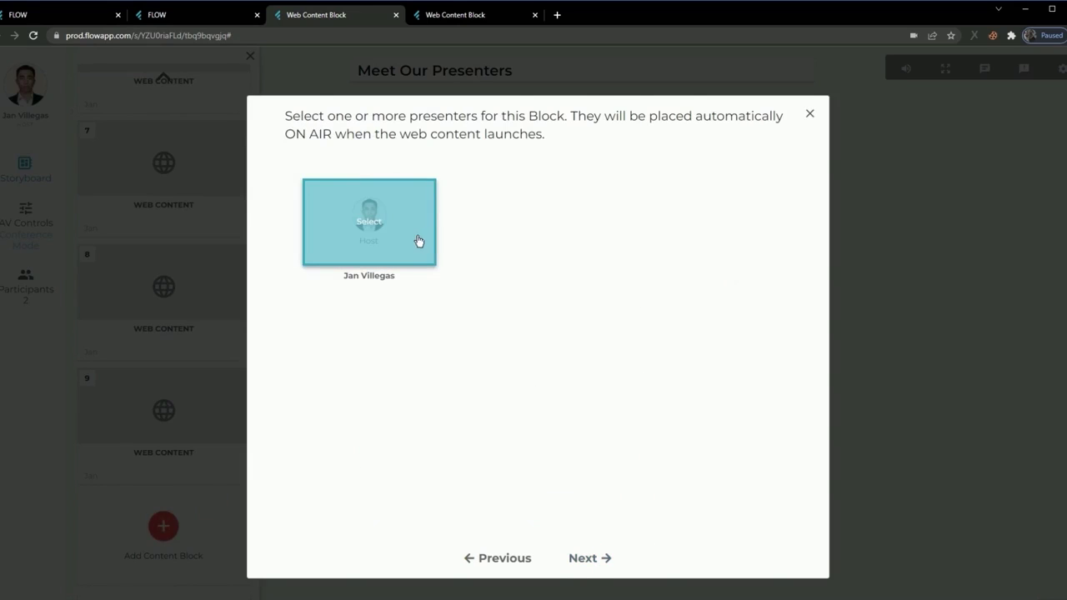
click(581, 560)
click(353, 195)
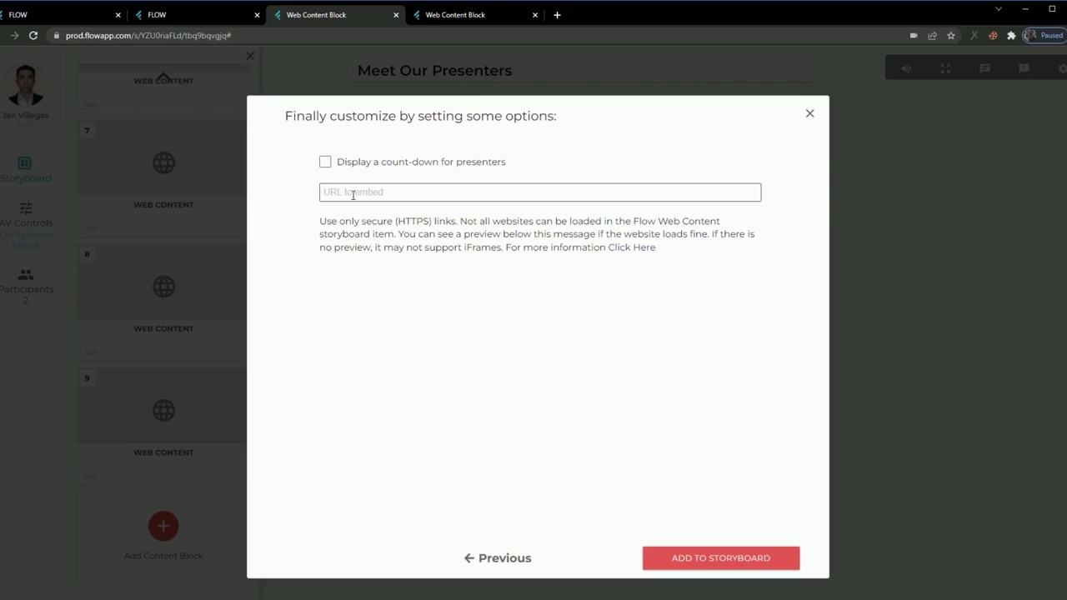
click(376, 191)
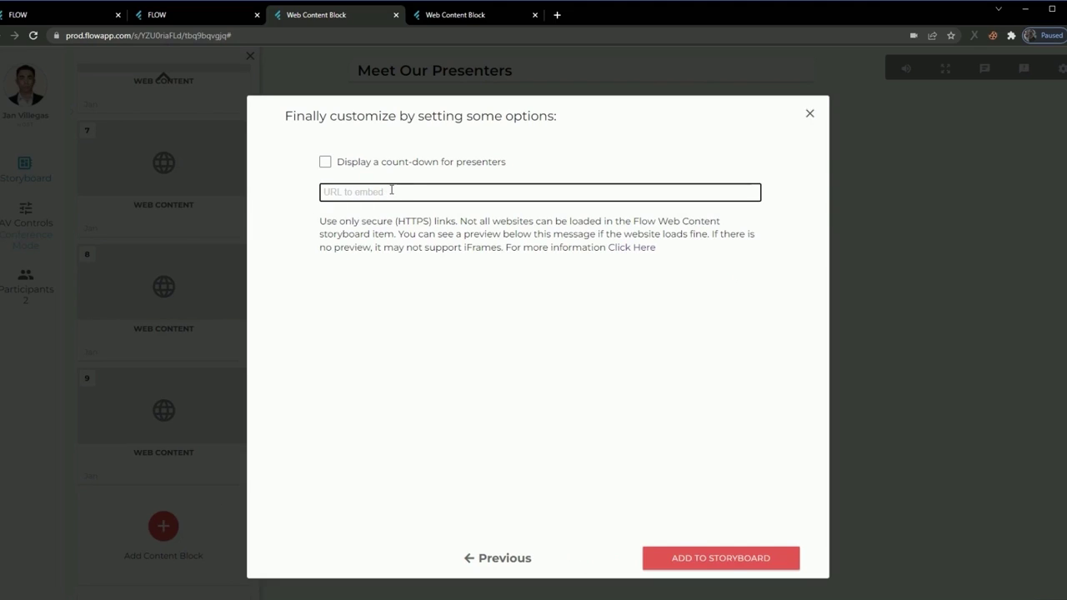
text(https://)
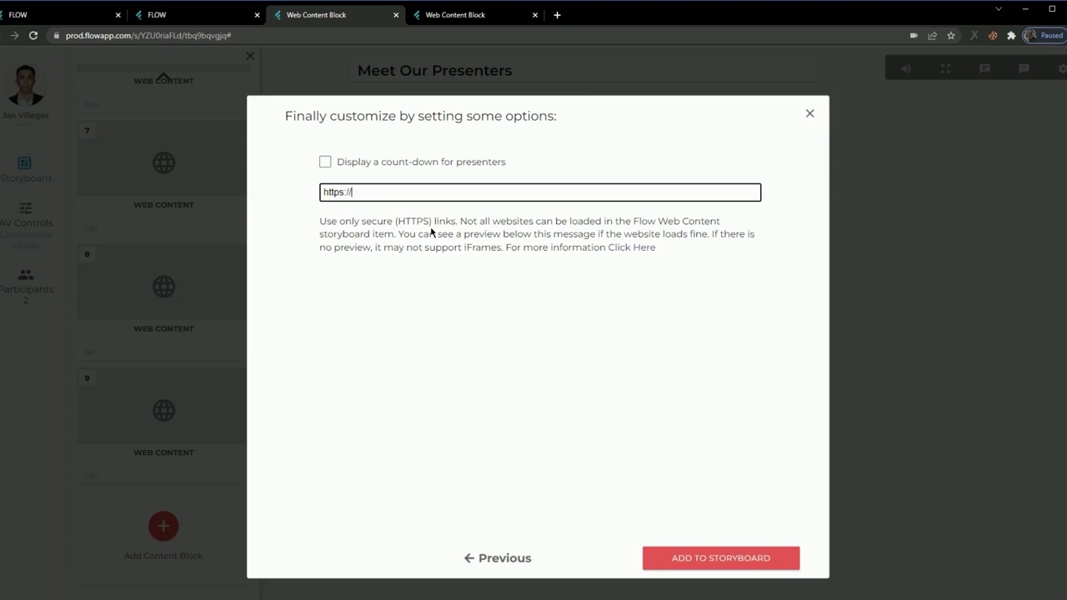
text(www.flowapp.com)
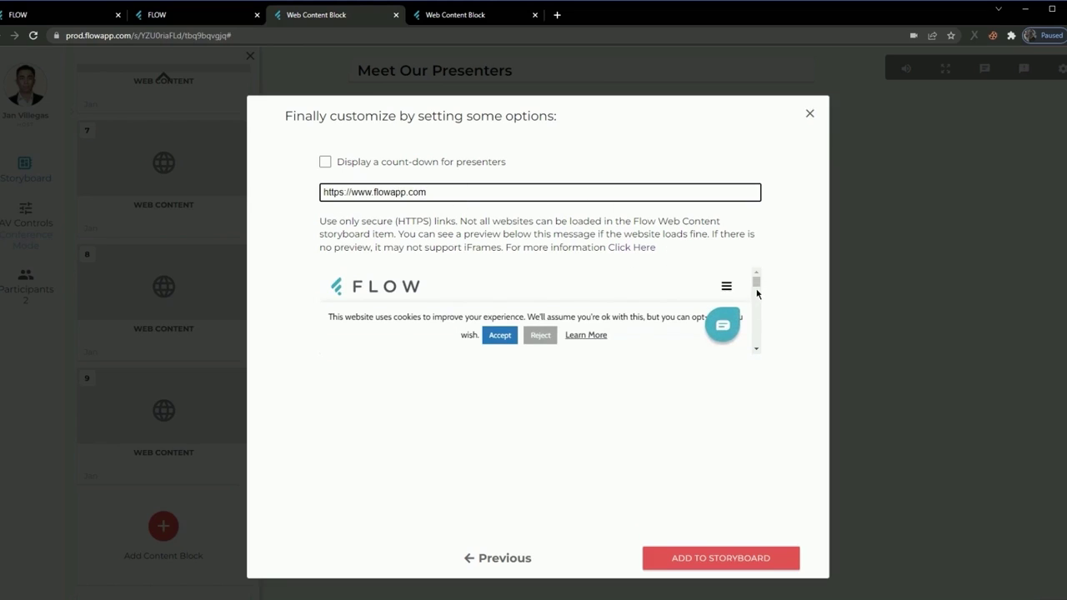
mouse_move(757, 290)
mouse_down()
mouse_move(763, 349)
mouse_move(757, 284)
mouse_up()
drag(757, 323, 753, 272)
drag(757, 284, 757, 340)
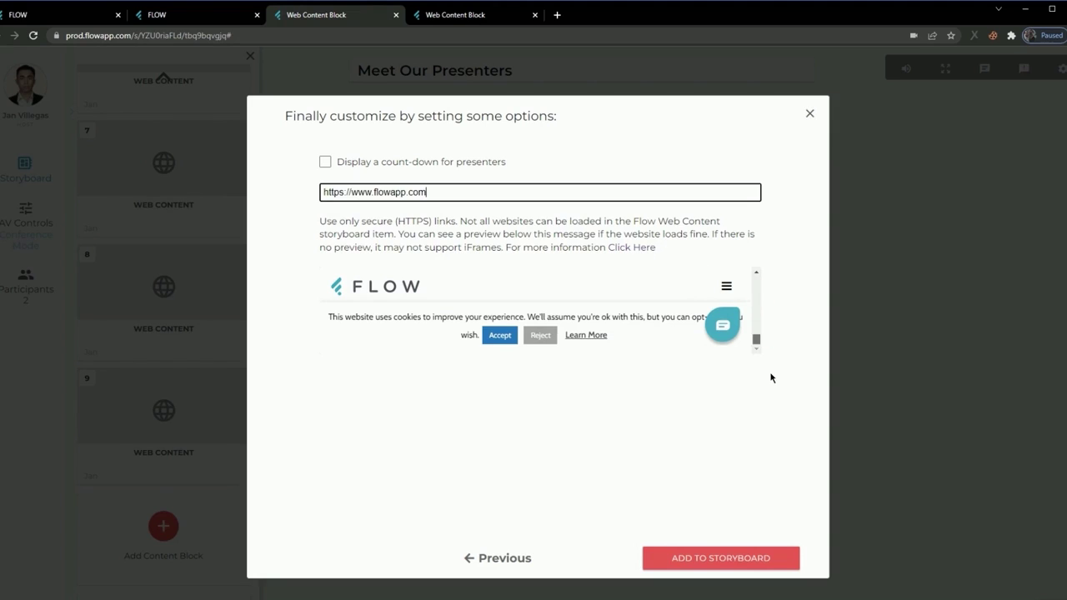
click(698, 558)
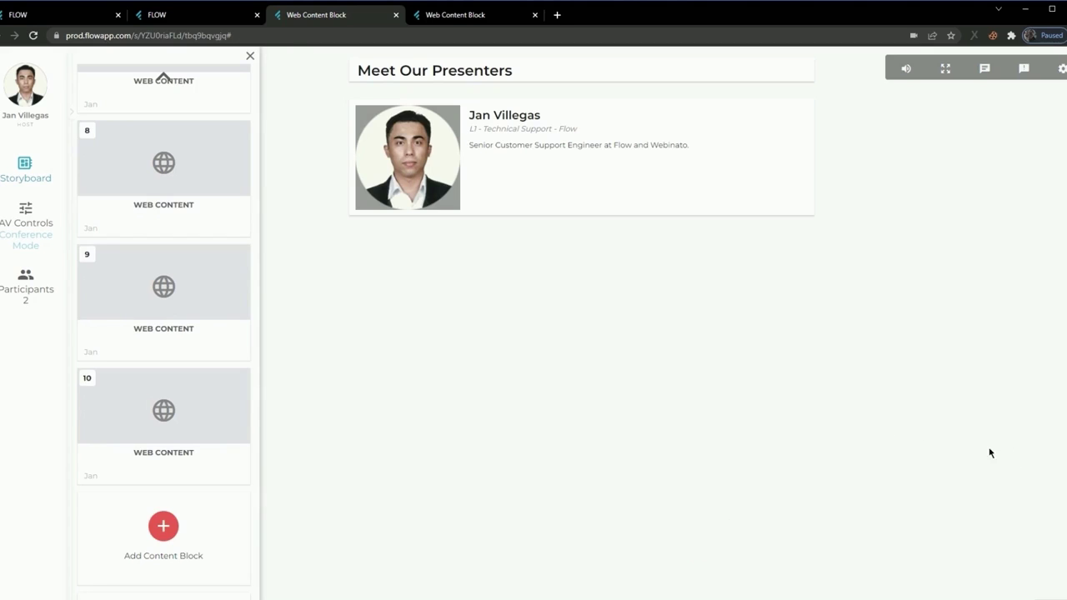
- Launch Web Content block 10 from the storyboard and hide the storyboard
mouse_move(176, 412)
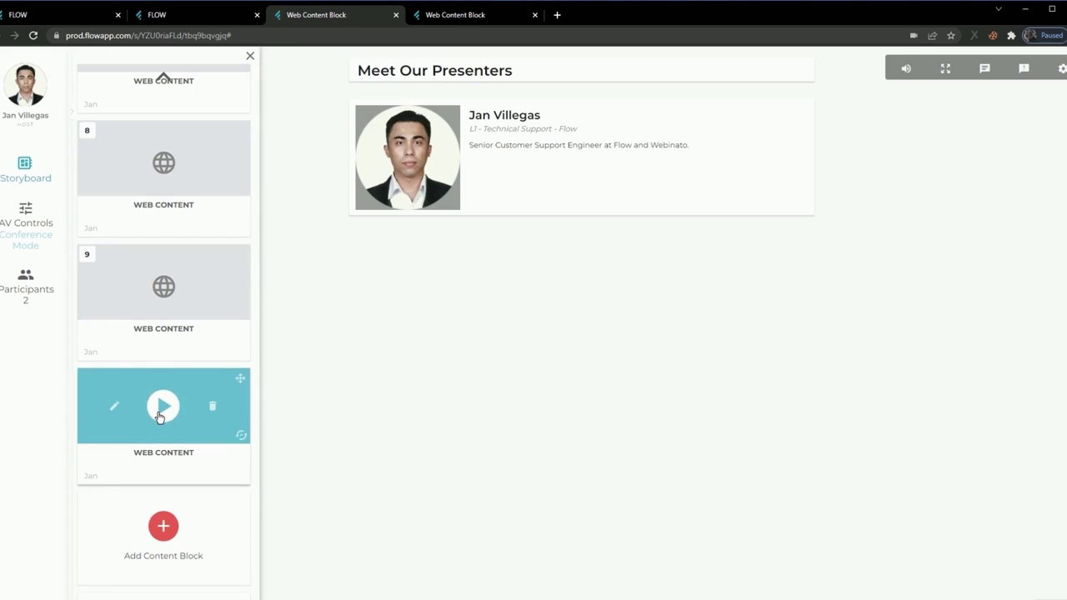
click(162, 409)
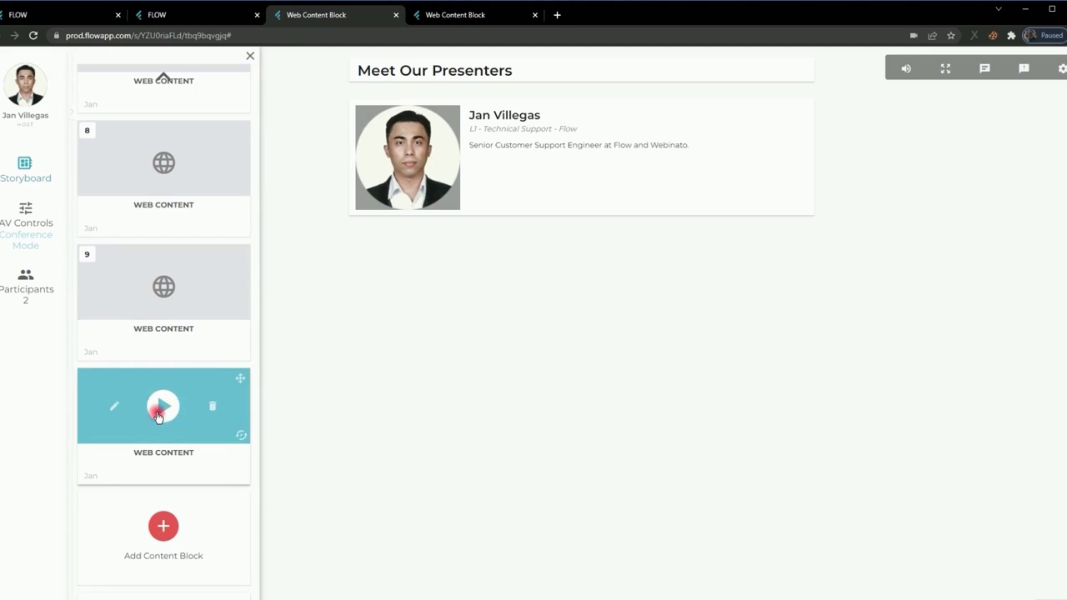
click(25, 165)
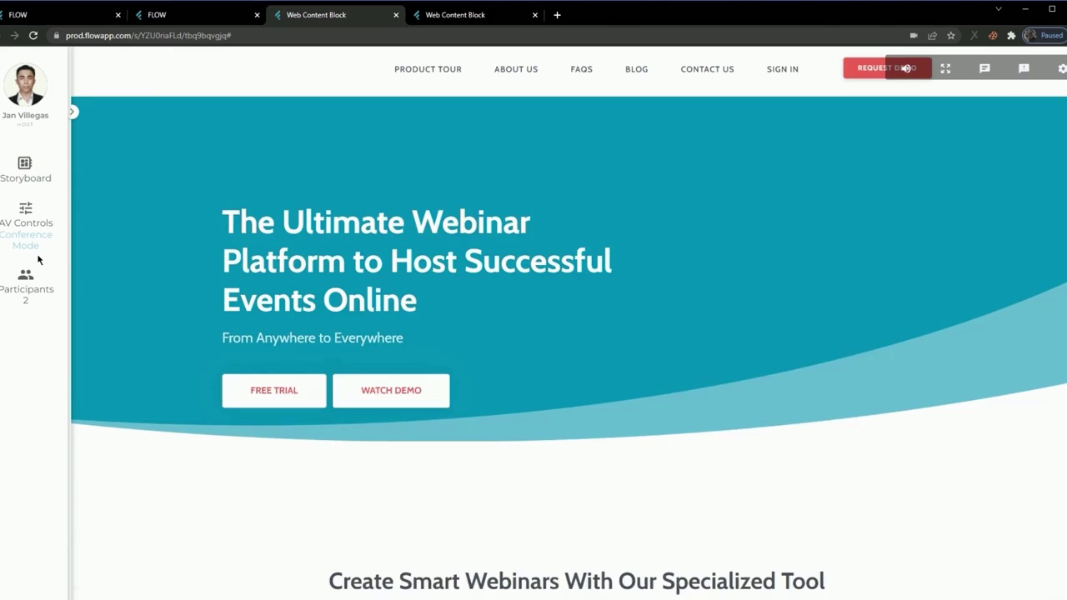
- Look through the embedded Flow home page in the host view and return to its beginning
scroll(884, 388, down, 5)
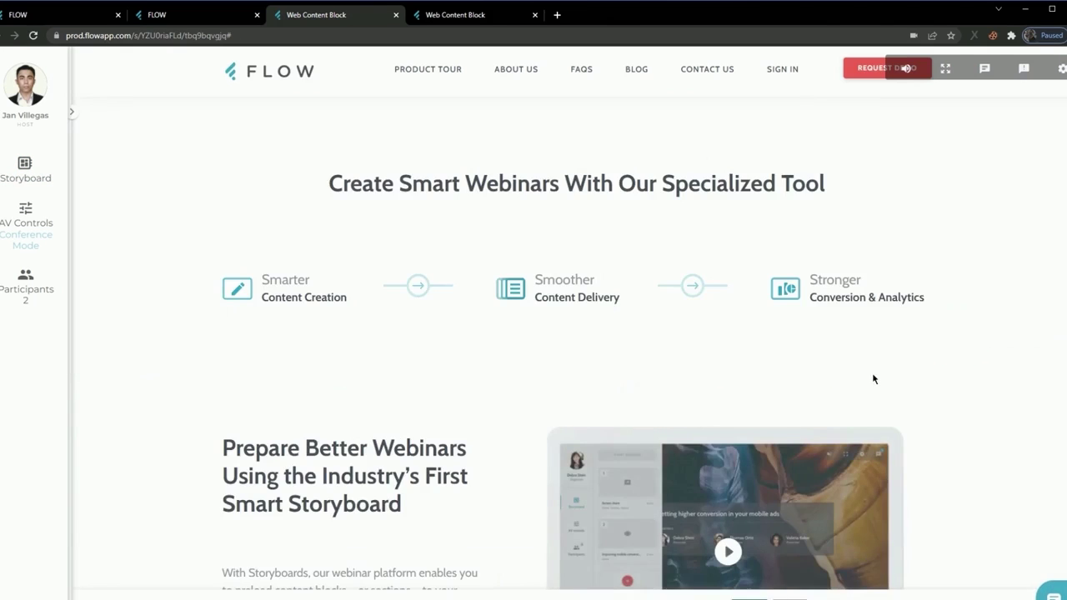
scroll(871, 376, down, 6)
scroll(871, 380, down, 3)
scroll(873, 371, up, 10)
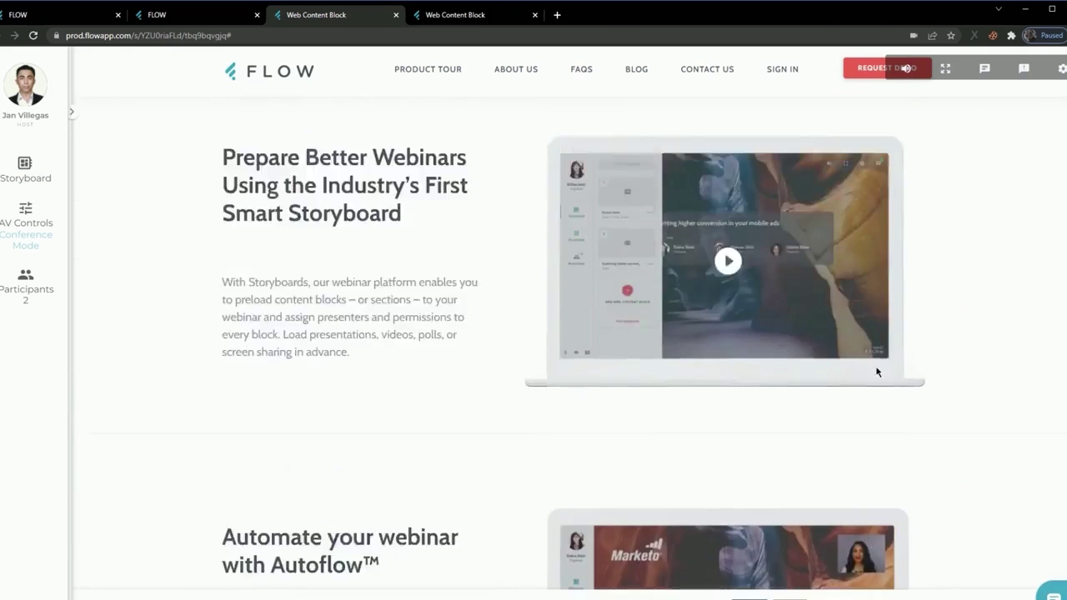
scroll(877, 370, up, 3)
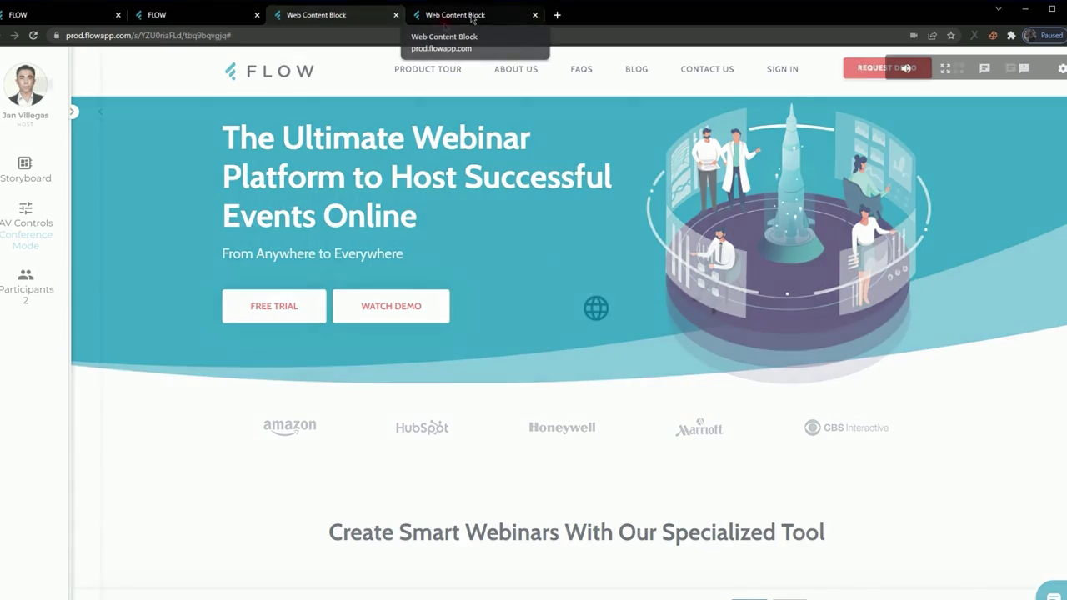
- Switch to the attendee's browser tab, hide the presenter webcams, and look through the embedded home page
click(472, 15)
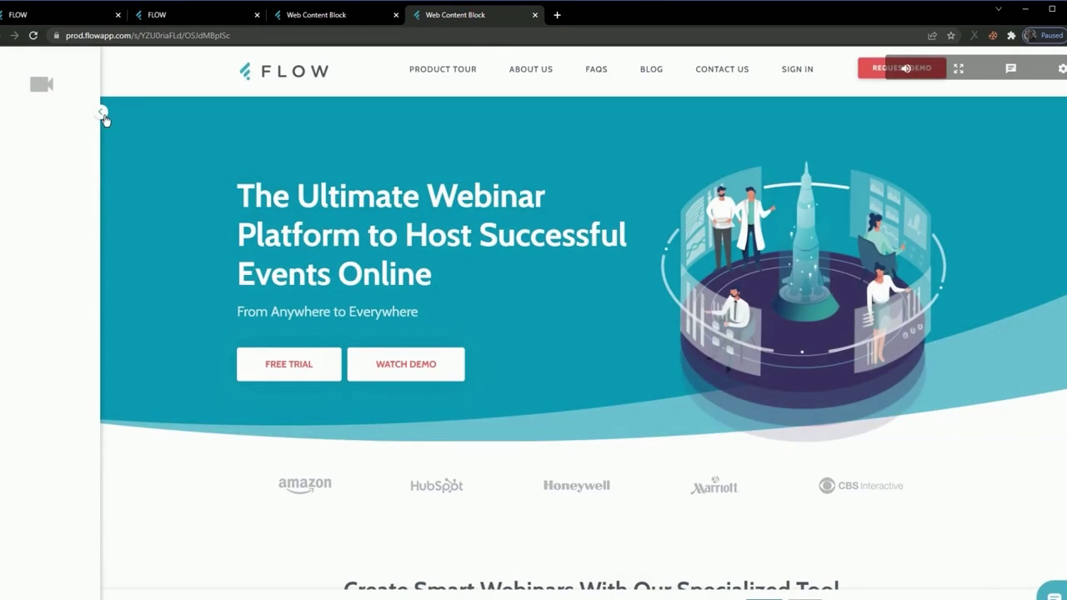
click(104, 117)
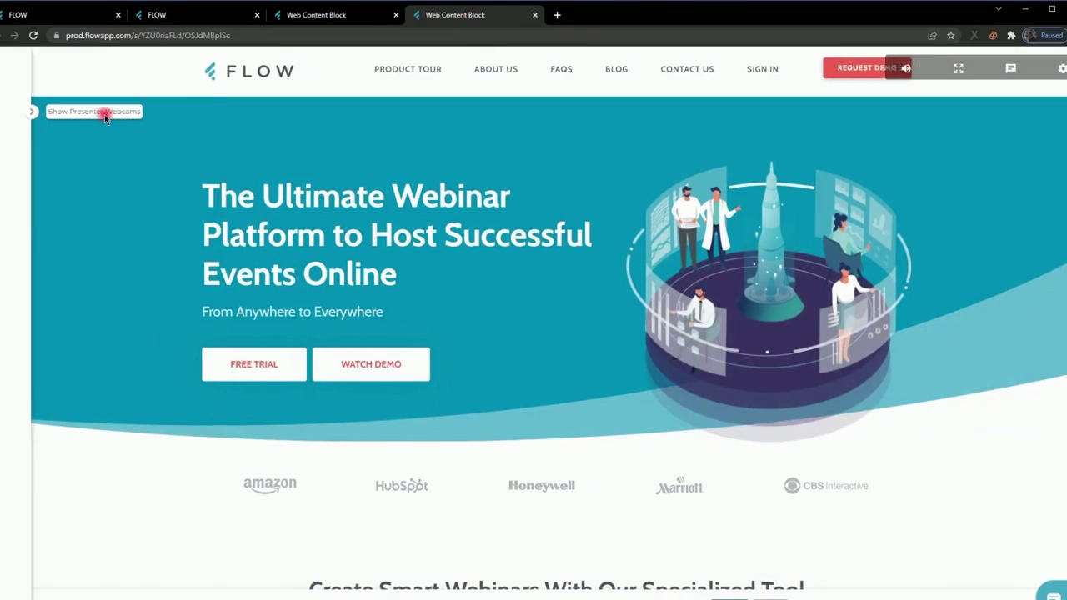
scroll(992, 376, down, 4)
scroll(994, 383, down, 12)
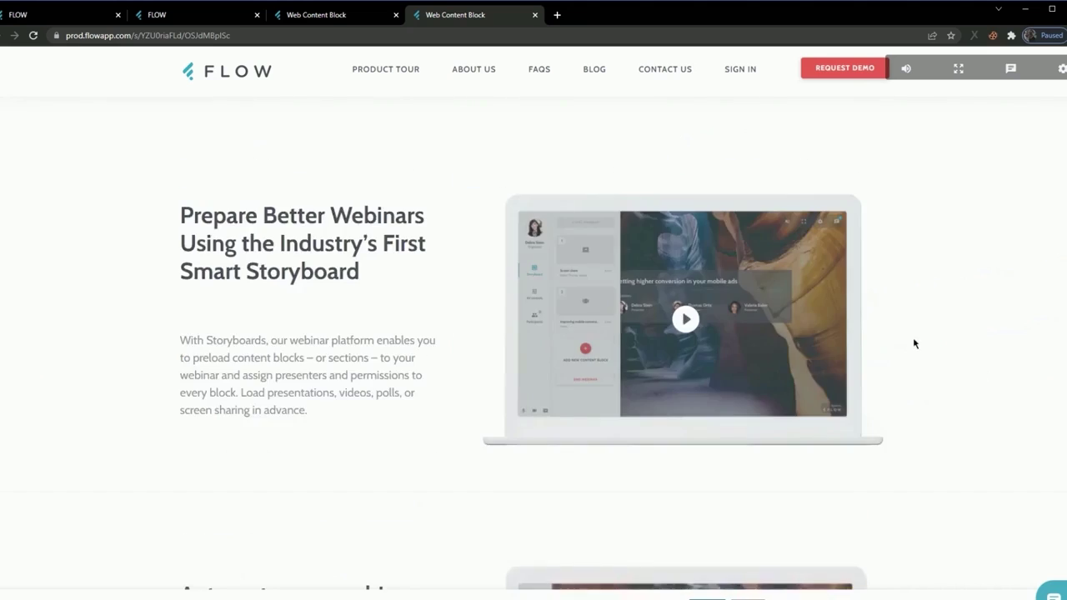
scroll(891, 339, down, 3)
scroll(884, 334, up, 10)
scroll(873, 341, up, 8)
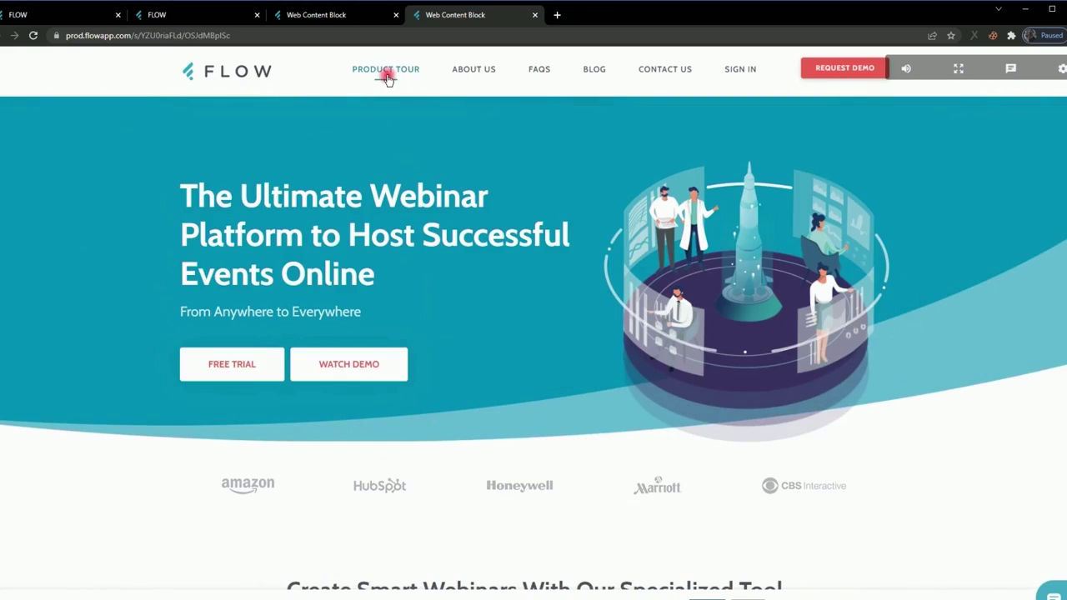
- Open the embedded website's About Us page and its FAQs page in the attendee view, and look through the questions
click(472, 75)
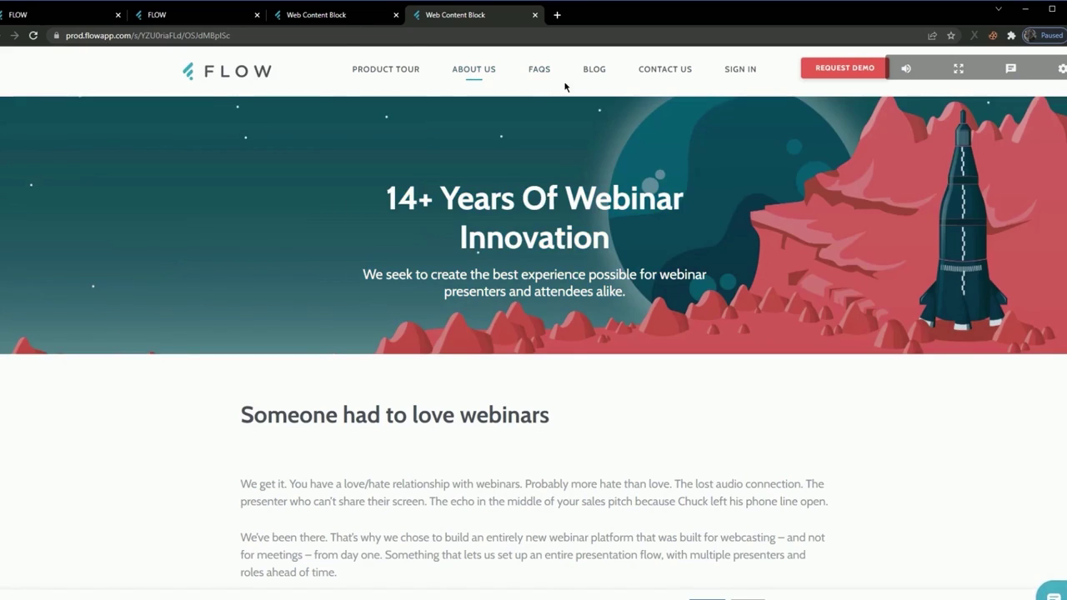
click(538, 69)
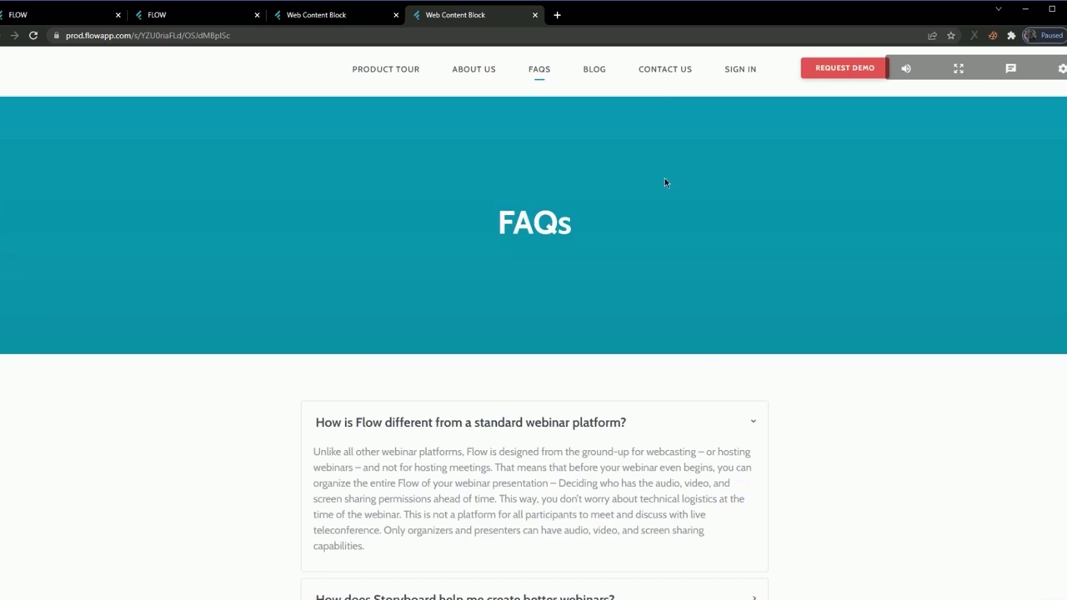
scroll(726, 416, down, 10)
scroll(738, 388, up, 6)
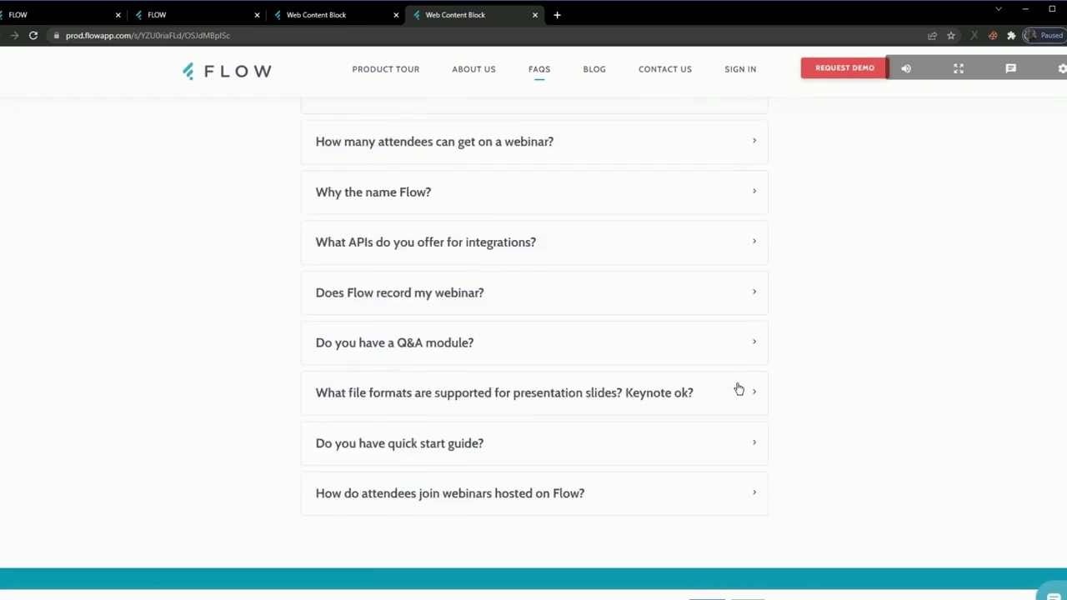
scroll(749, 390, up, 4)
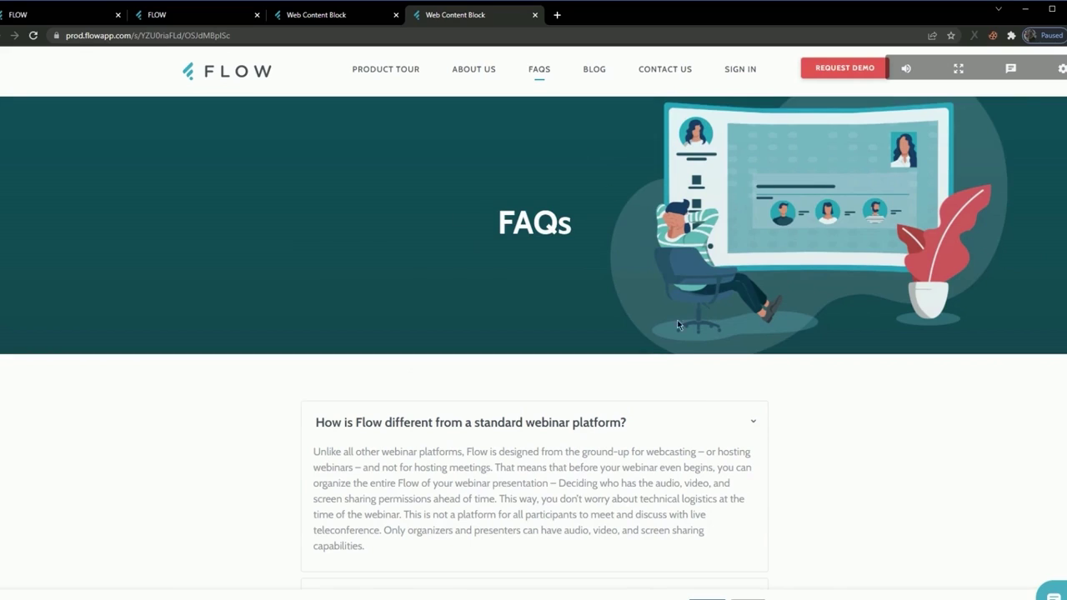
- Return to the host's browser tab, launch Web Content block 6 from the storyboard, and hide the storyboard
click(349, 18)
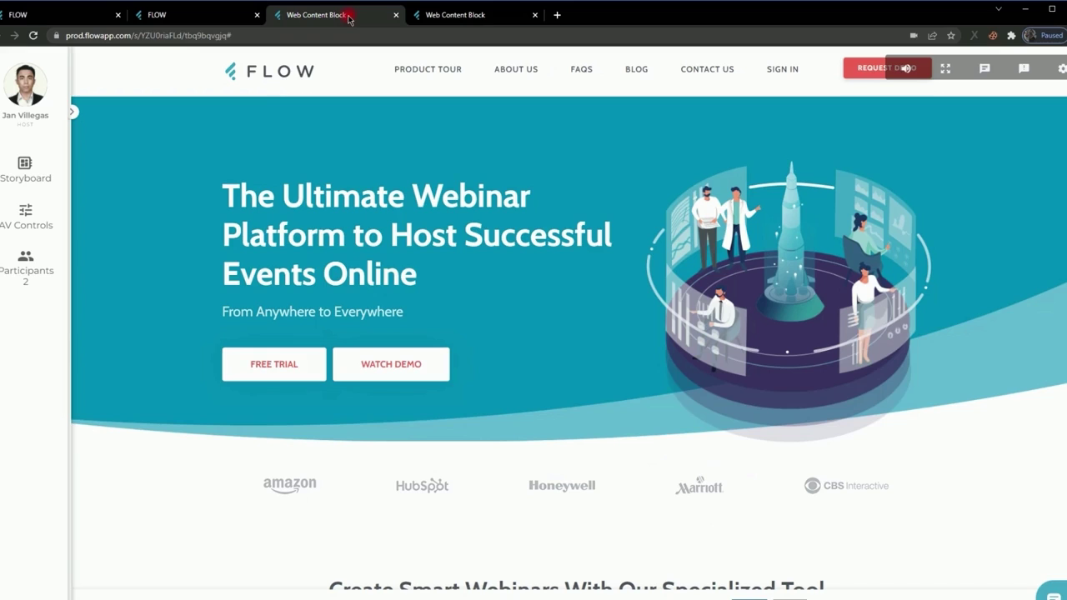
click(27, 175)
scroll(214, 459, down, 4)
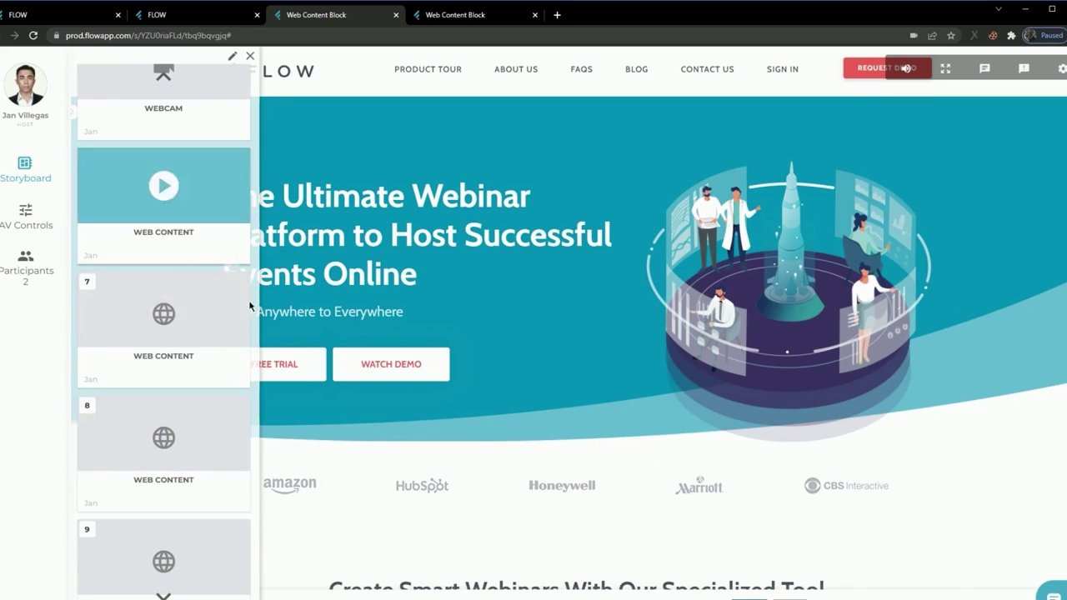
click(166, 199)
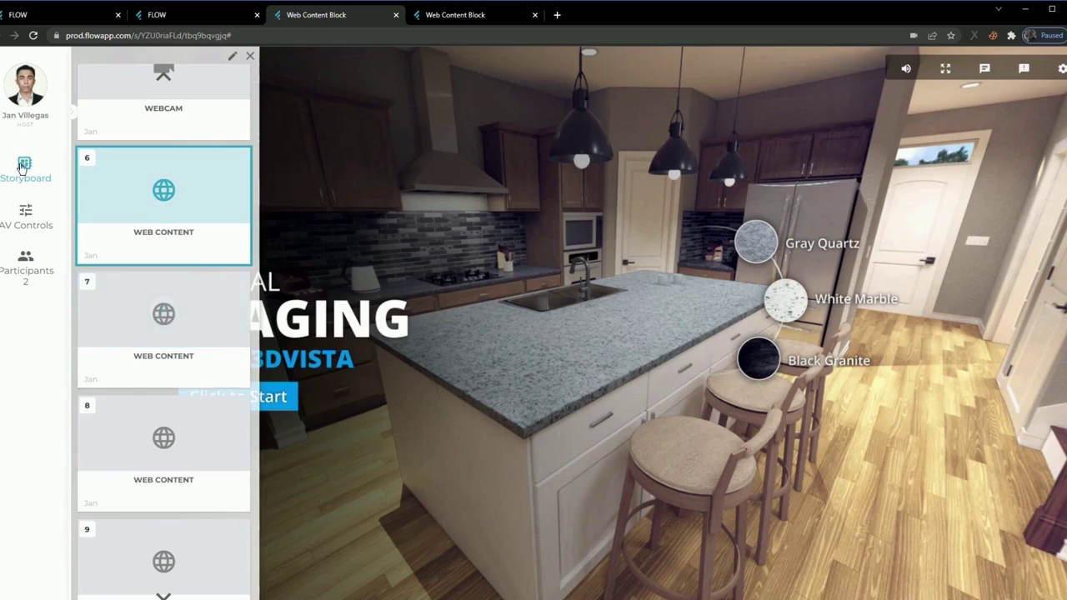
click(25, 168)
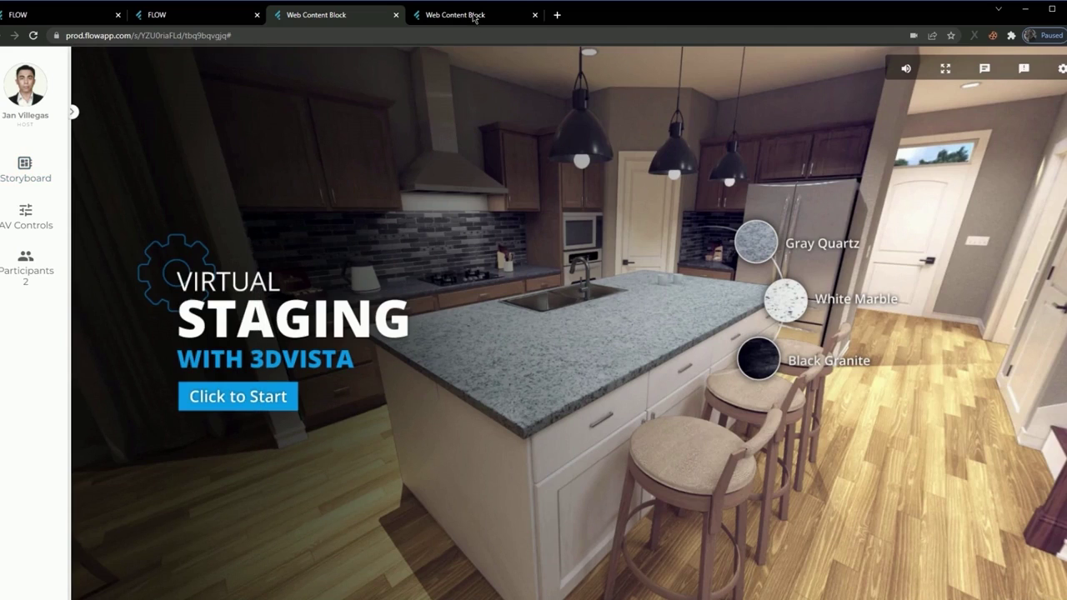
- Start the 3DVista virtual staging tour in the attendee's browser tab and set the fireplace wall's material to Red Stone Brick
click(474, 17)
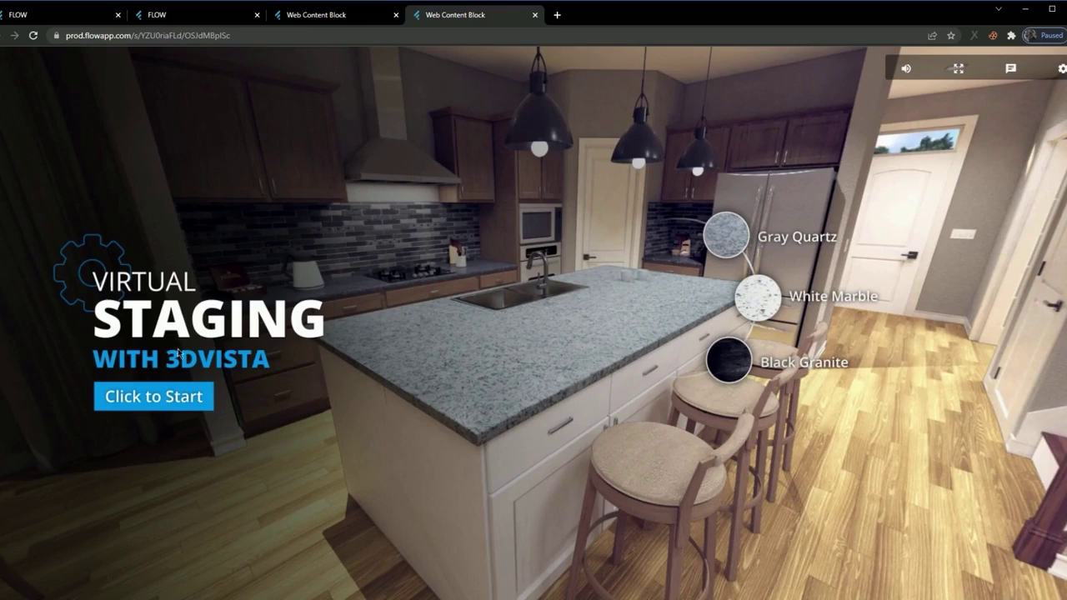
click(157, 400)
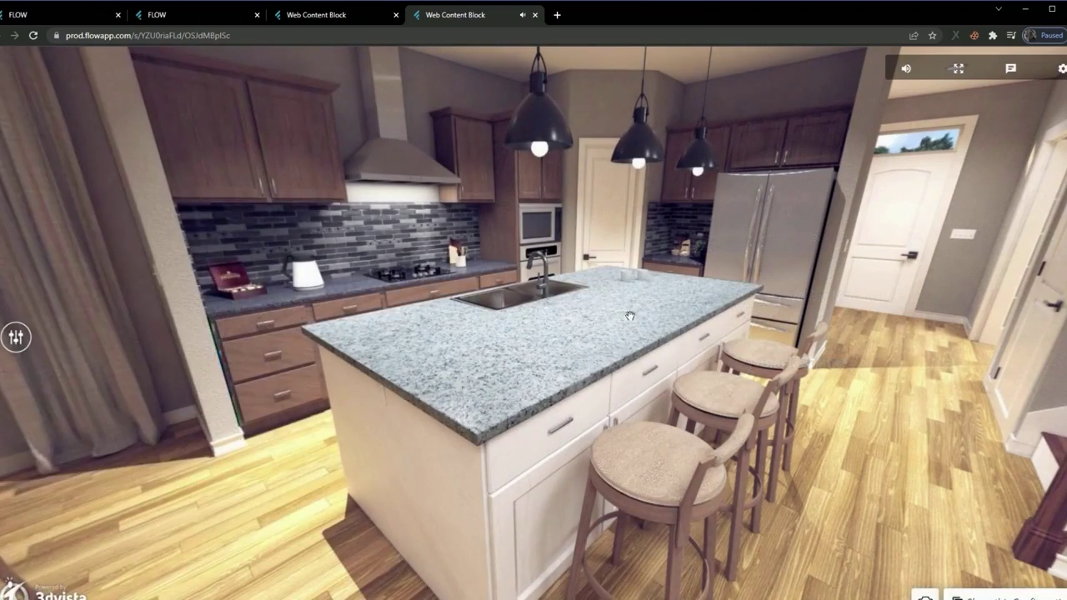
drag(745, 310, 212, 321)
drag(568, 241, 321, 154)
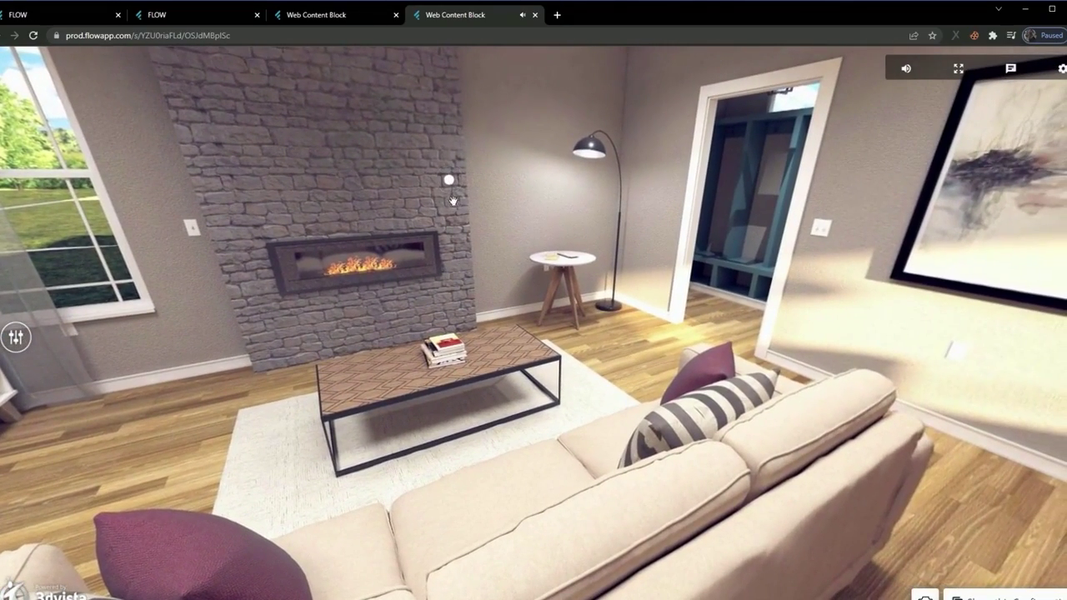
click(448, 181)
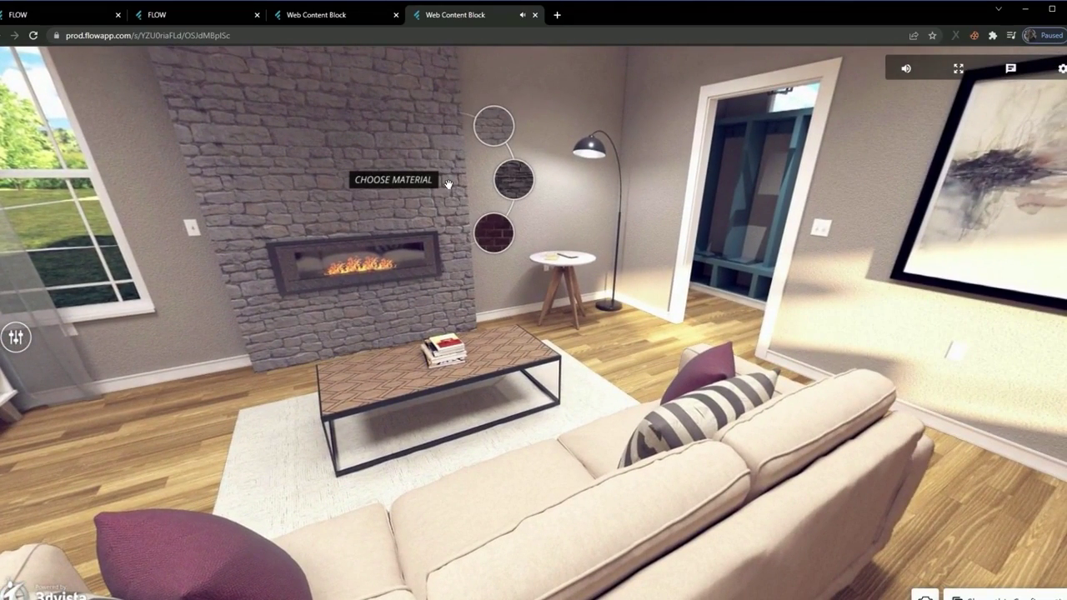
click(489, 234)
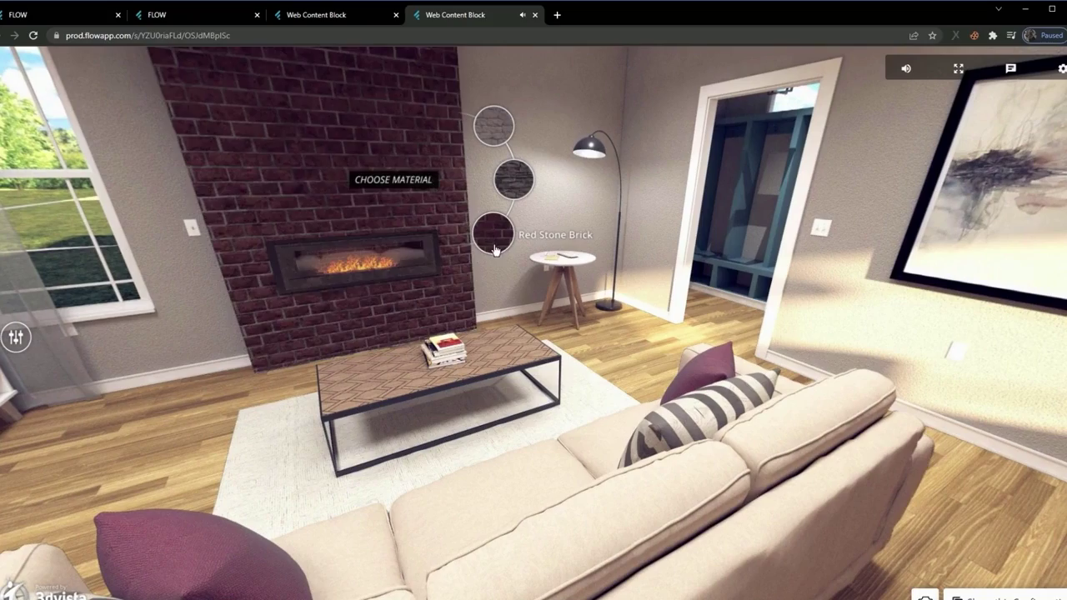
- Try a dark brown wood floor beside the tour's dining area and change the floor to gray wood
drag(490, 235, 241, 317)
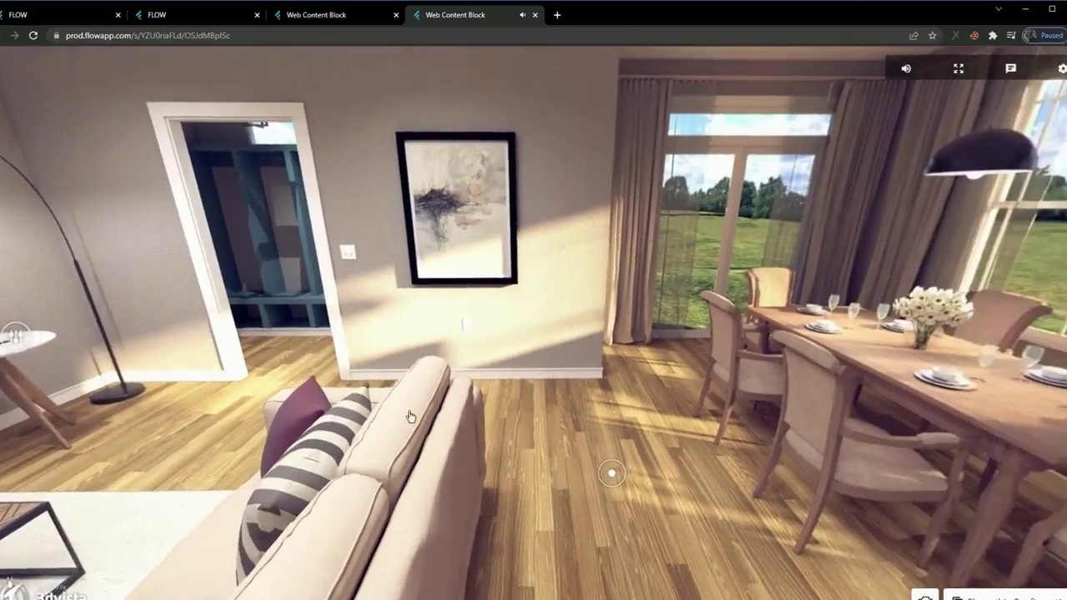
click(675, 489)
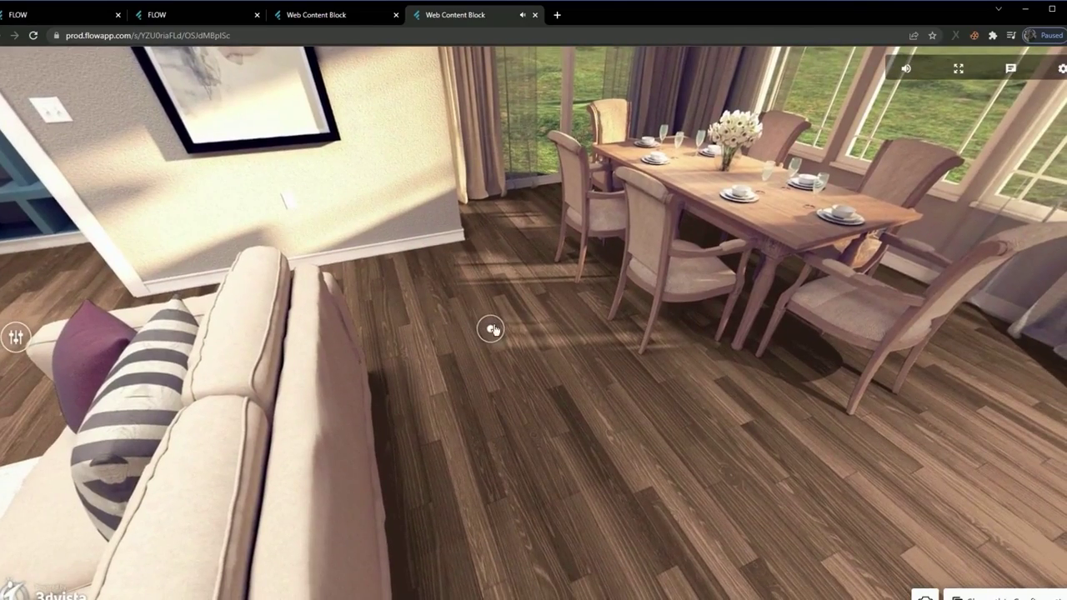
click(492, 329)
click(851, 397)
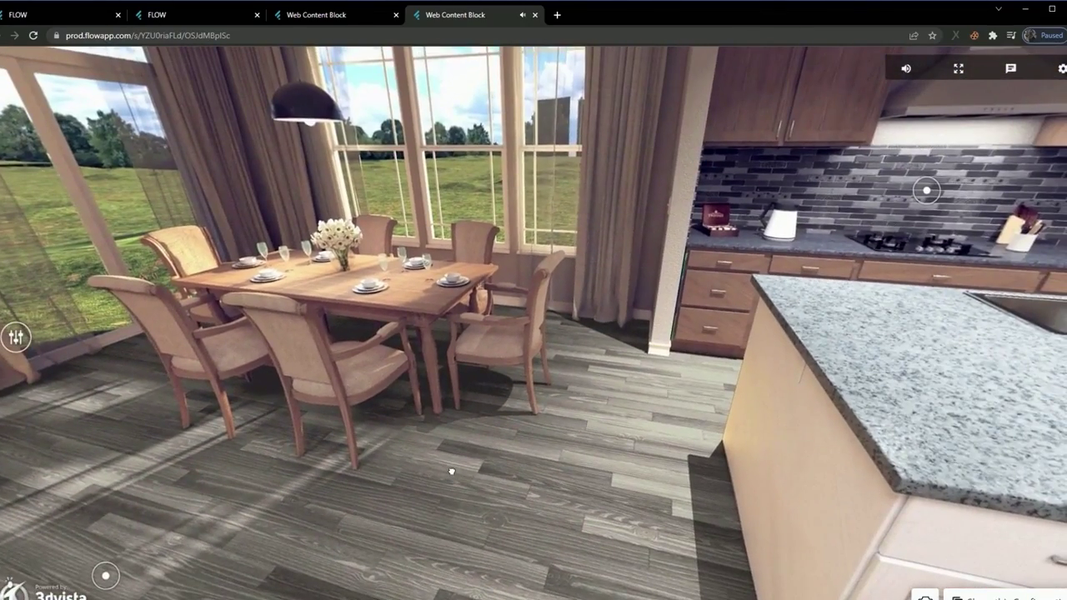
- Return to the host's browser tab, launch Web Content block 7 from the storyboard, and hide the storyboard
key(ctrl+shift+Tab)
click(25, 166)
scroll(167, 340, down, 3)
click(164, 246)
click(251, 56)
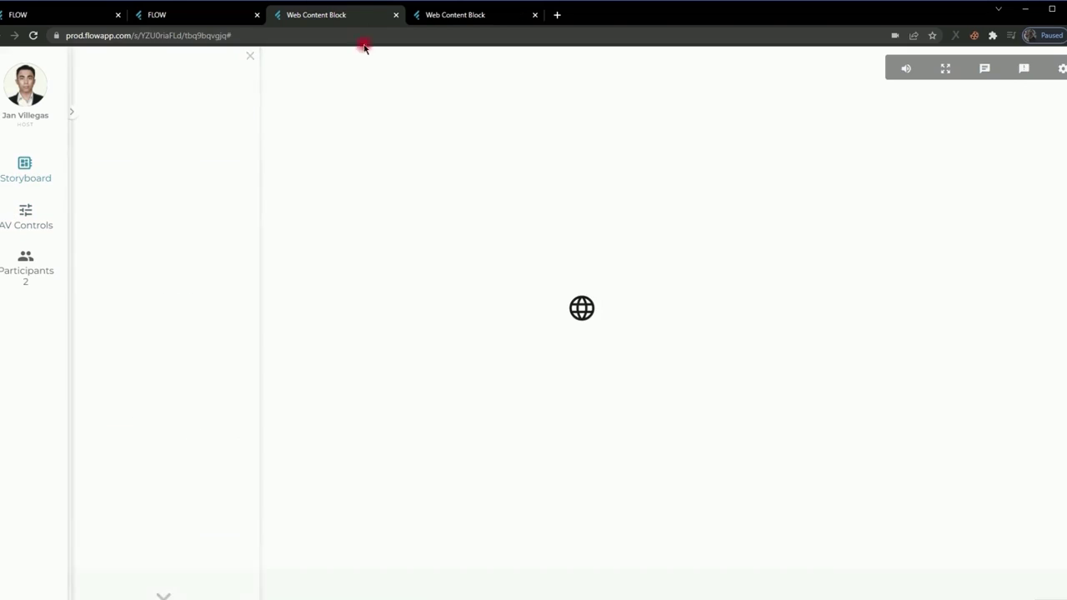
- Start the 3DVista New York live panorama in the attendee's browser tab and look around the labelled skyline from the rooftop
click(453, 17)
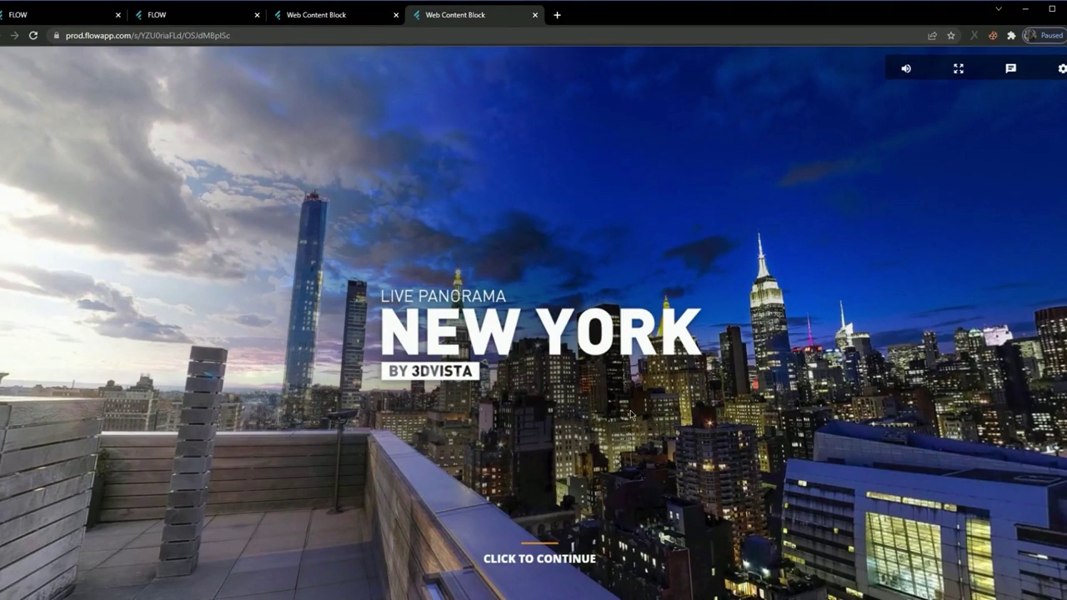
click(559, 552)
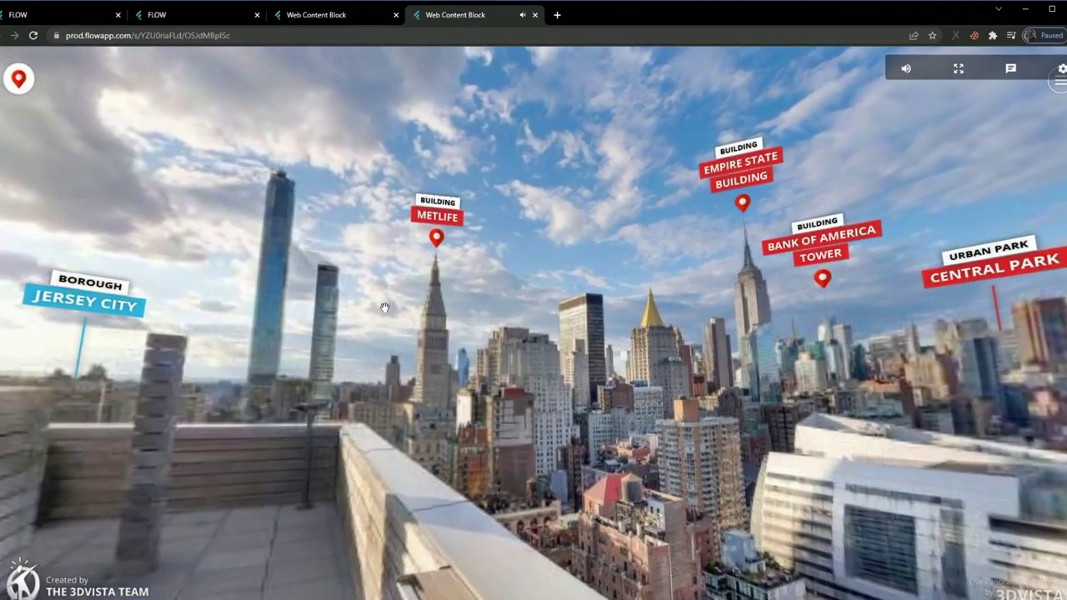
drag(368, 321, 724, 397)
drag(500, 362, 822, 213)
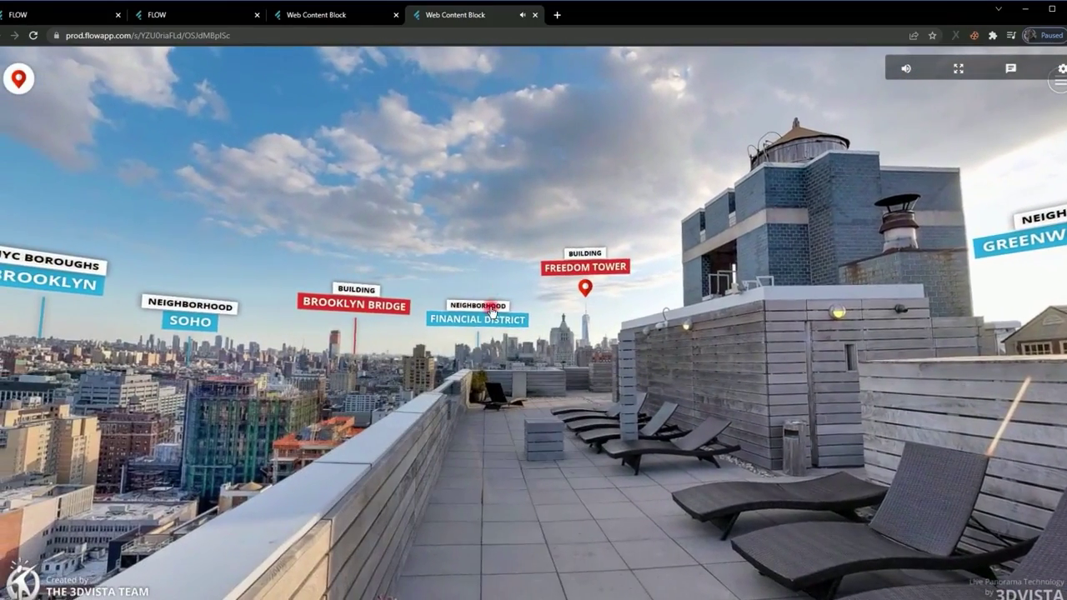
drag(374, 301, 709, 375)
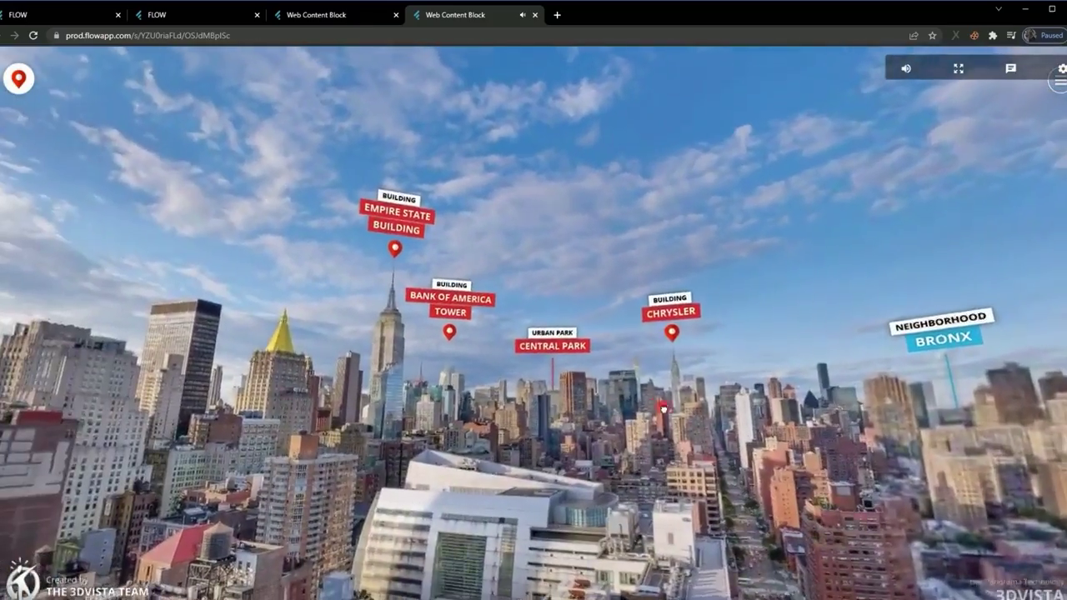
drag(664, 409, 524, 273)
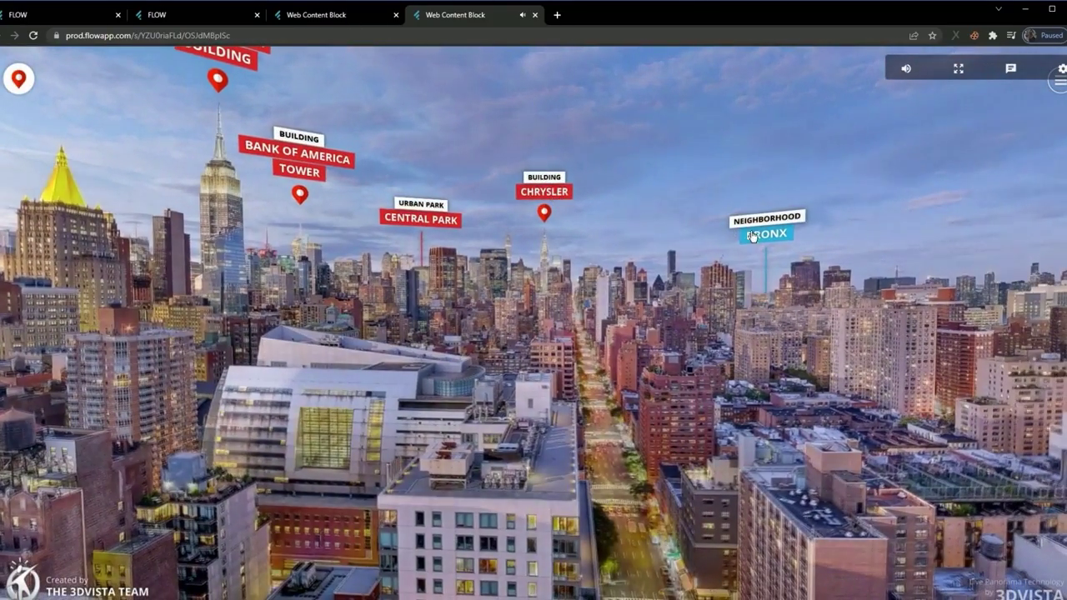
drag(753, 236, 669, 174)
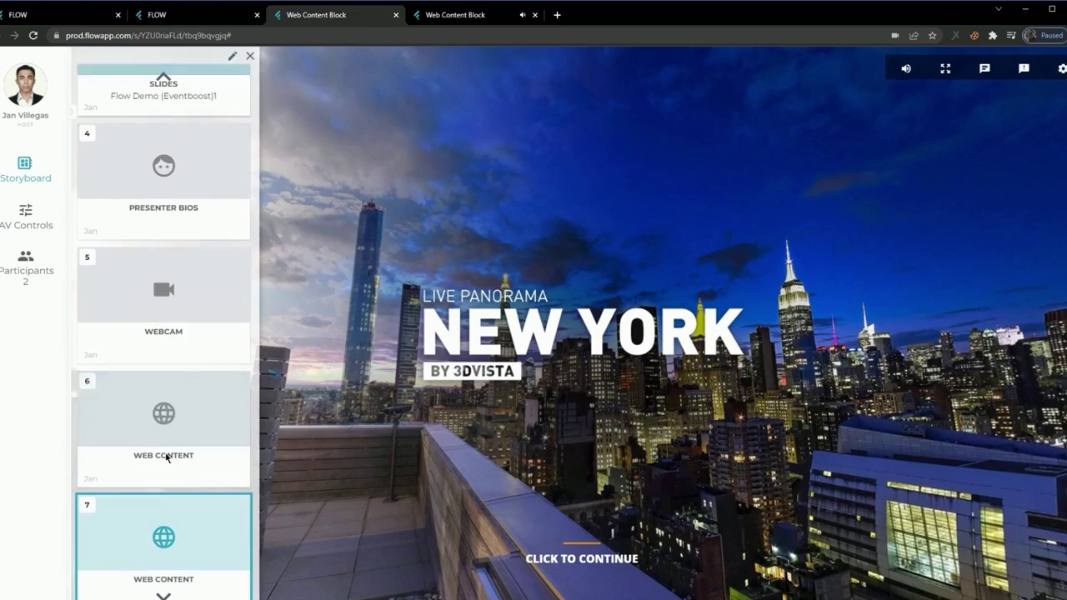
scroll(173, 450, down, 4)
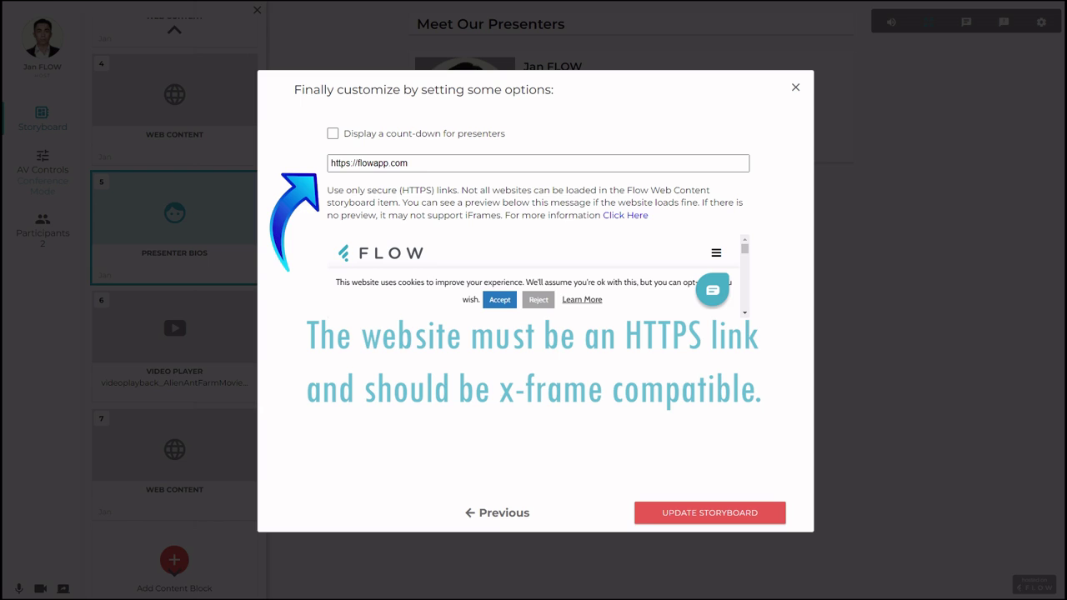